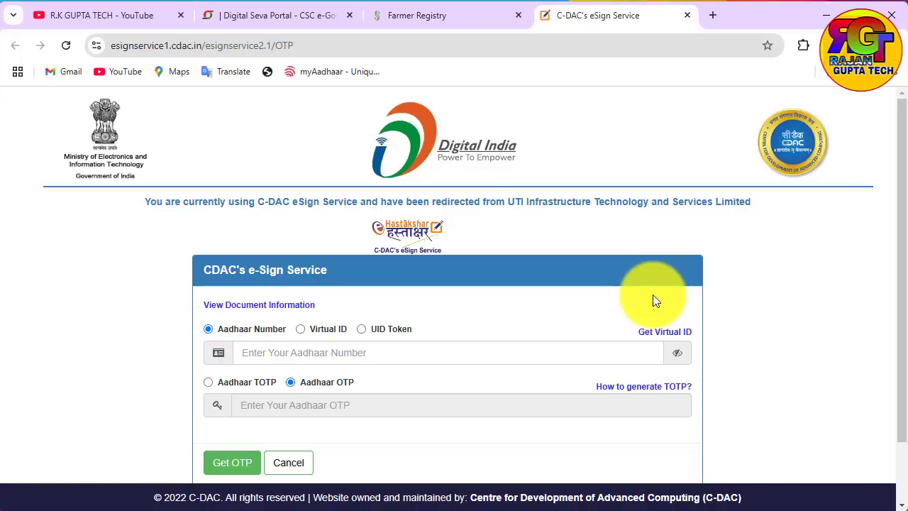
left_click(291, 15)
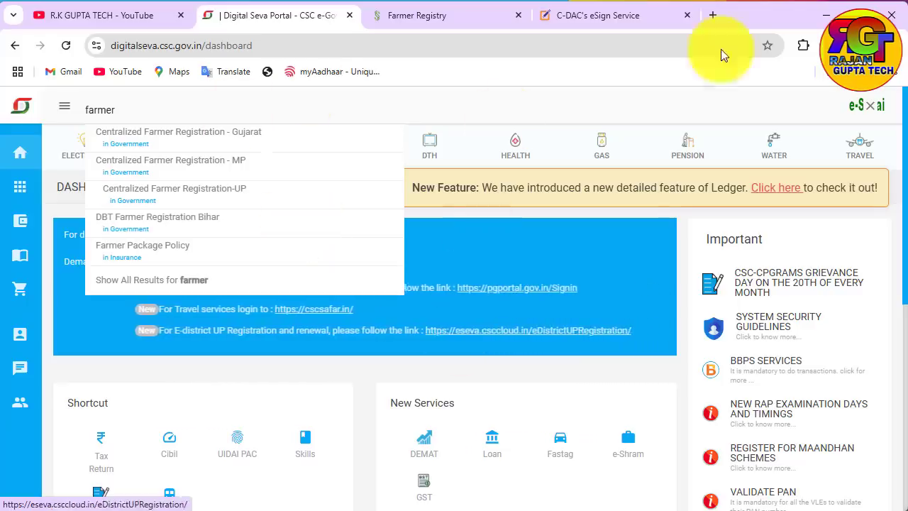
left_click(590, 13)
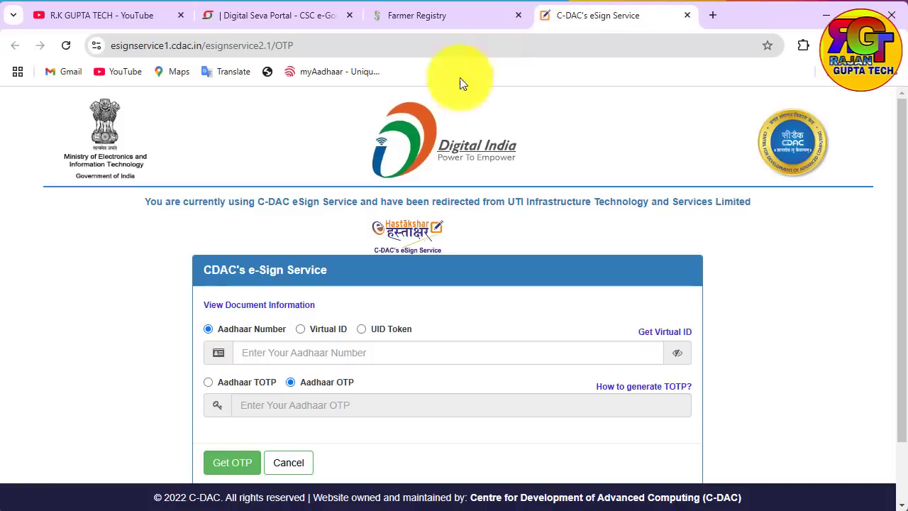
scroll(399, 343, "down", 1)
scroll(399, 343, "down", 1)
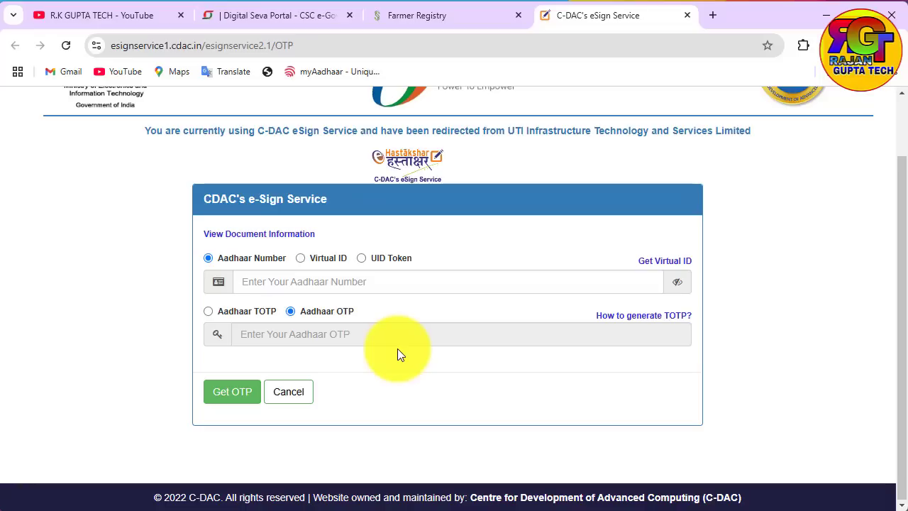
scroll(397, 348, "up", 1)
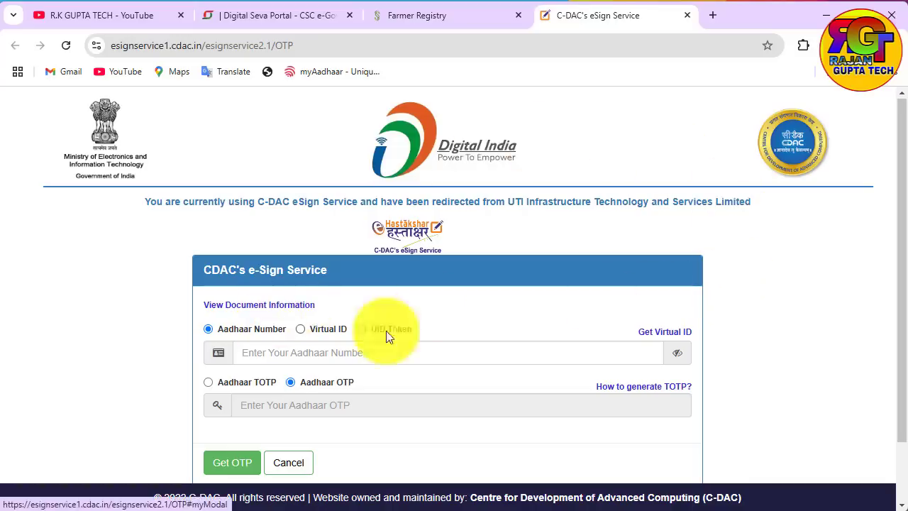
scroll(496, 340, "down", 1)
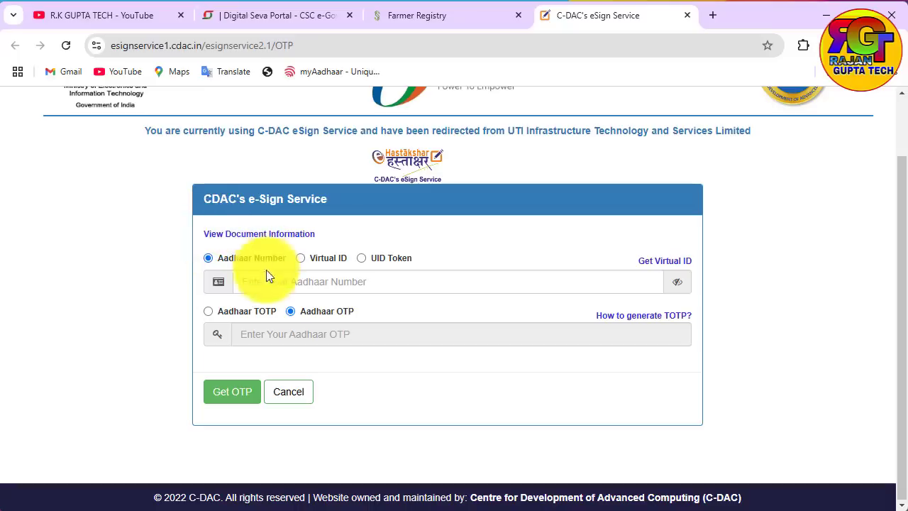
Enter the Aadhaar number on the C-DAC eSign page, request an Aadhaar OTP and accept the authentication consent
left_click(241, 278)
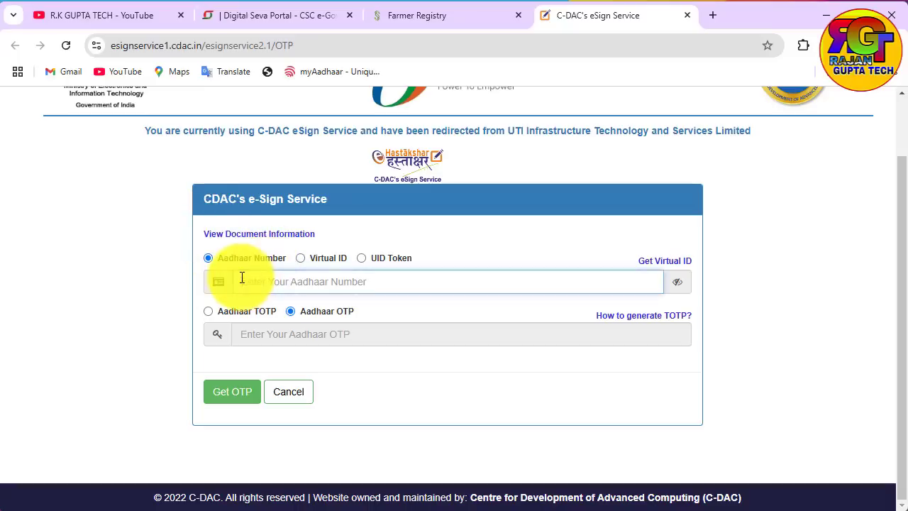
type("••")
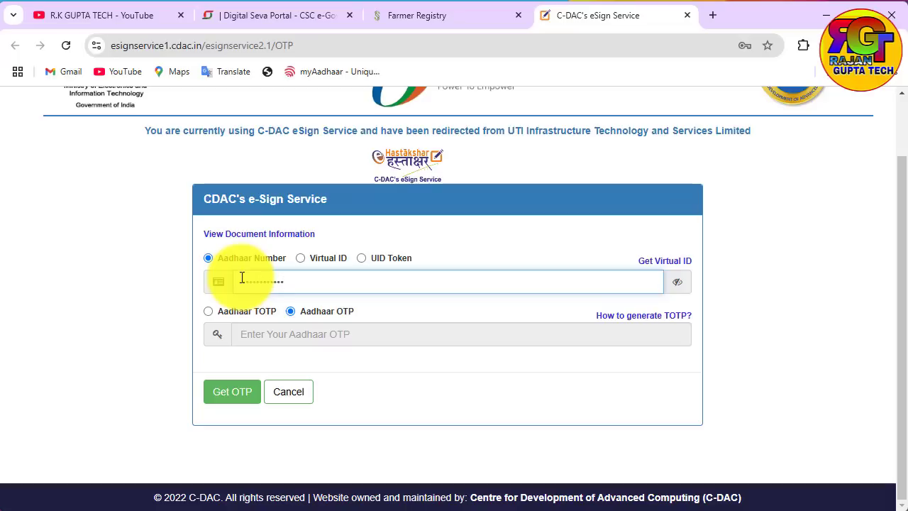
left_click(227, 390)
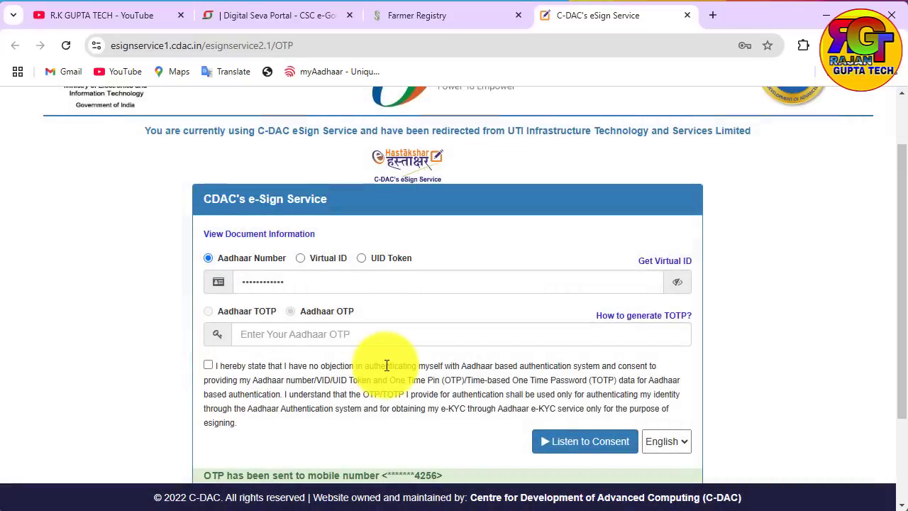
scroll(387, 366, "down", 1)
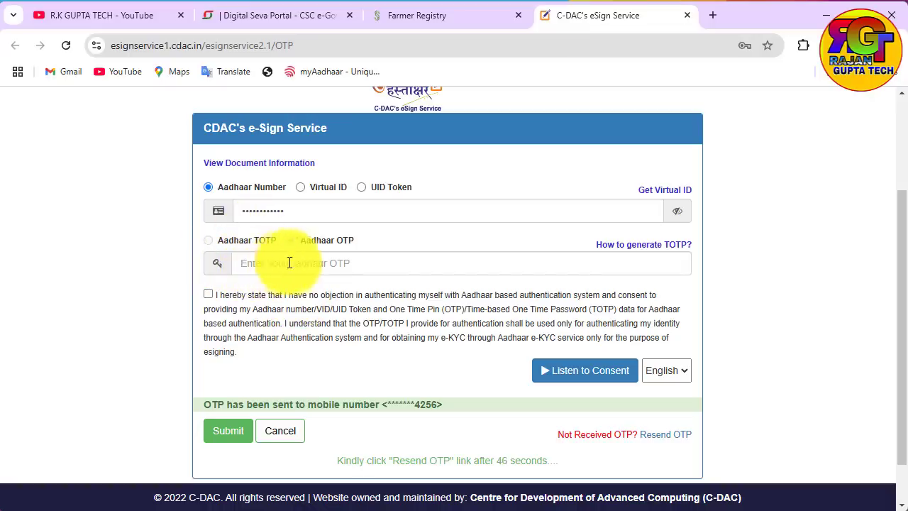
left_click(207, 294)
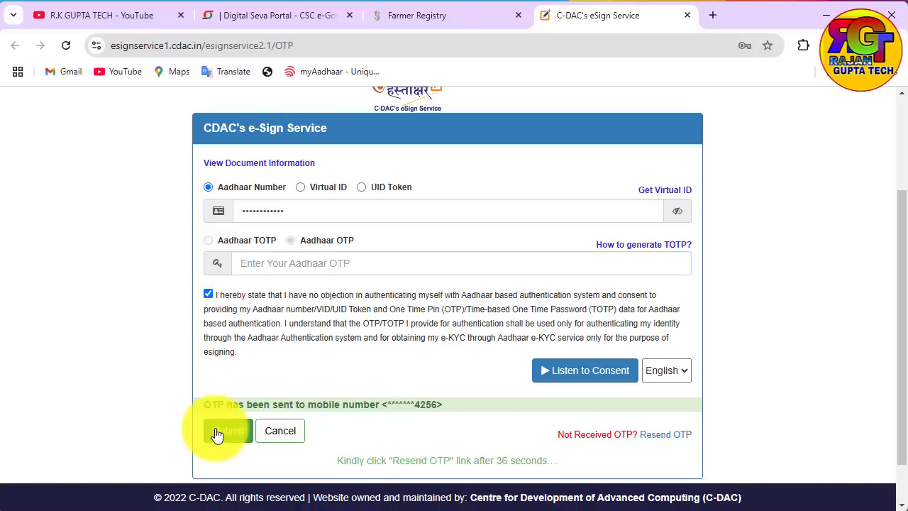
left_click(268, 16)
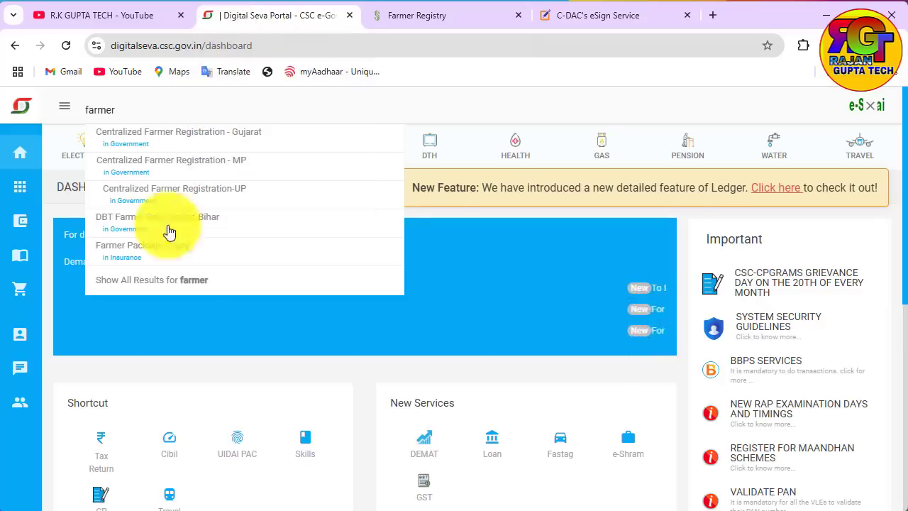
scroll(480, 385, "down", 5)
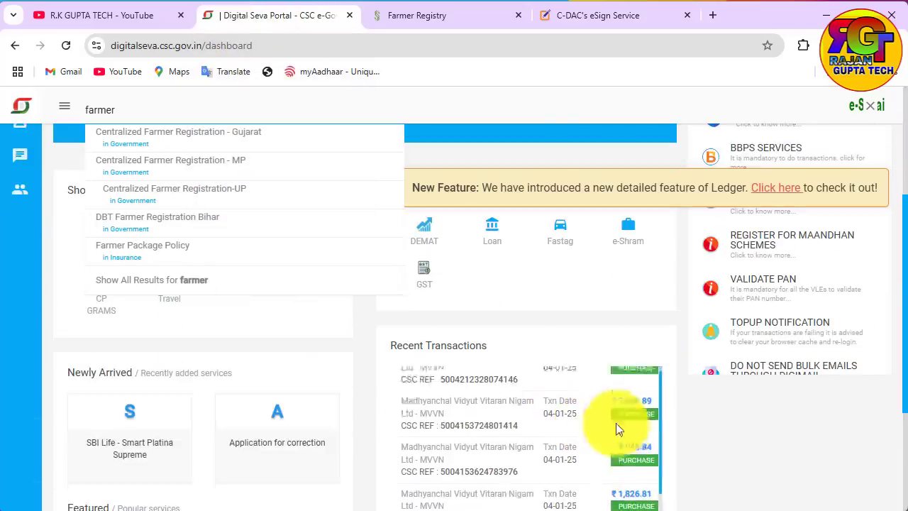
scroll(613, 436, "down", 3)
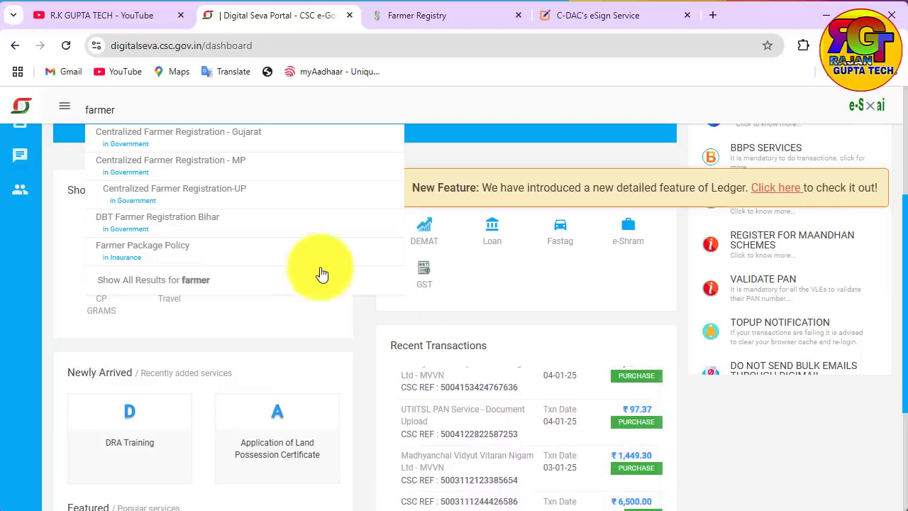
left_click(588, 15)
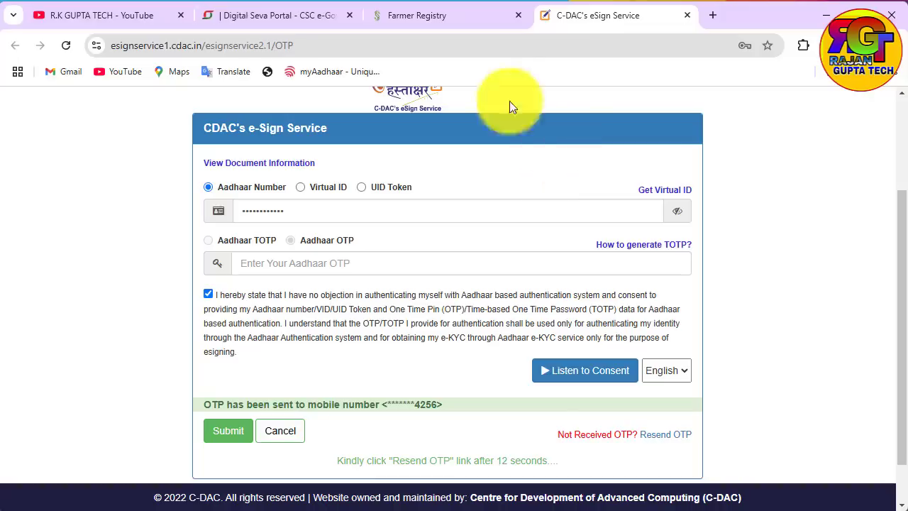
left_click(425, 14)
left_click(584, 9)
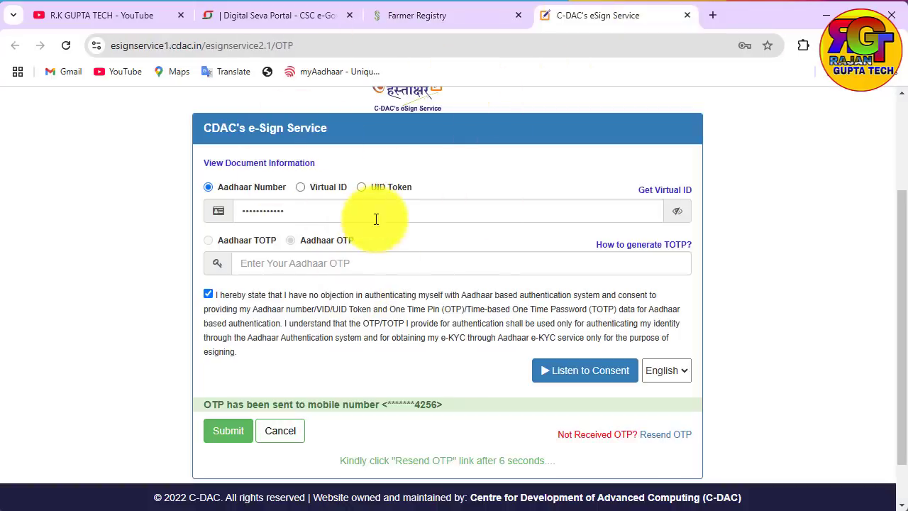
scroll(659, 288, "down", 1)
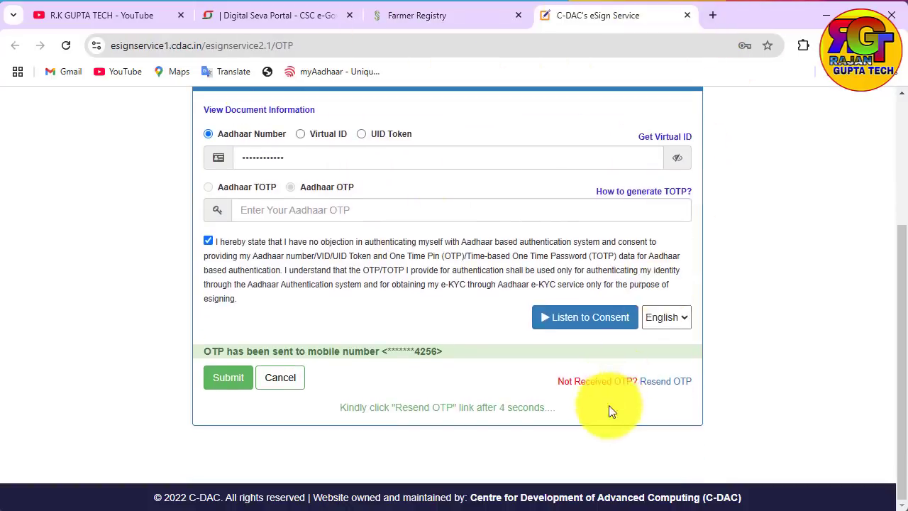
scroll(608, 405, "up", 3)
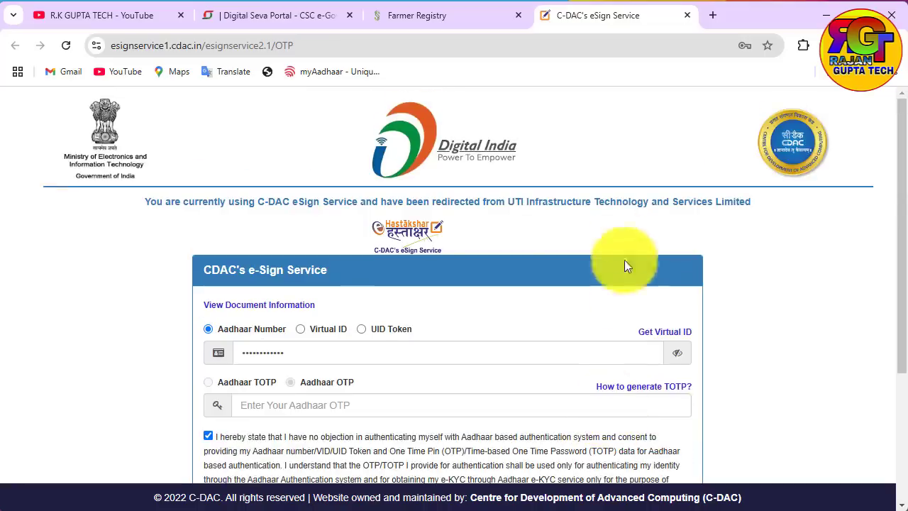
Close the C-DAC eSign and Farmer Registry pages, and dismiss the "farmer" service search on the Digital Seva dashboard
left_click(686, 16)
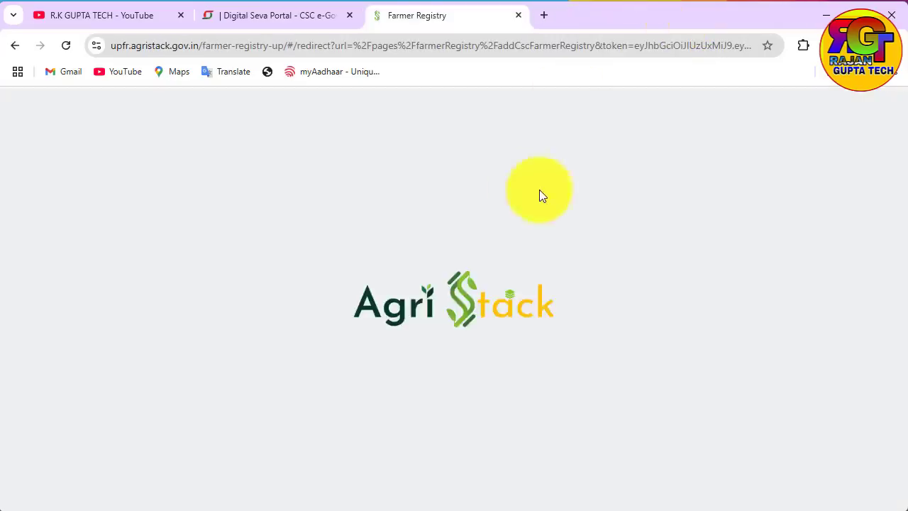
left_click(519, 16)
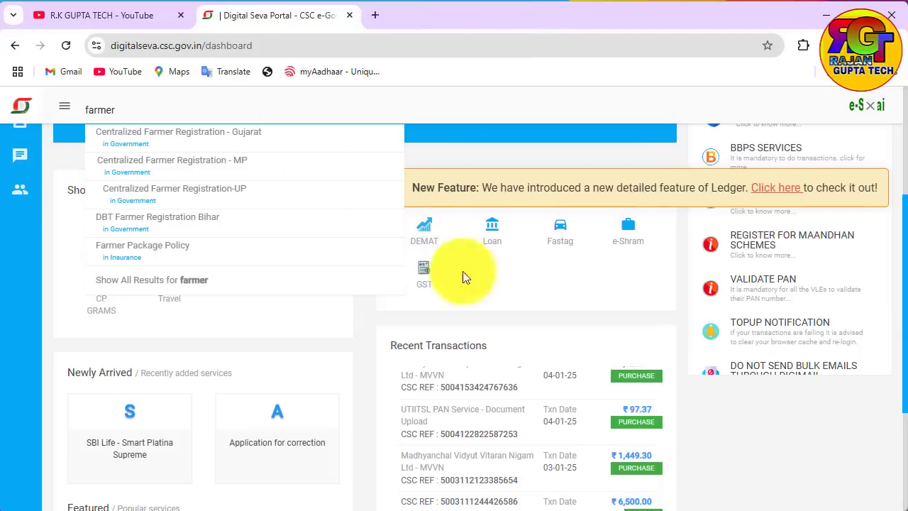
scroll(580, 387, "up", 3)
scroll(581, 390, "up", 5)
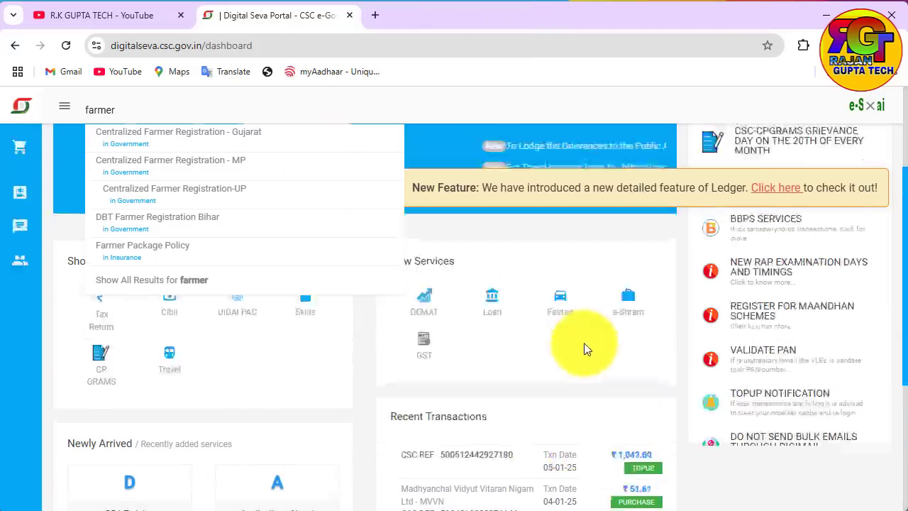
left_click(860, 114)
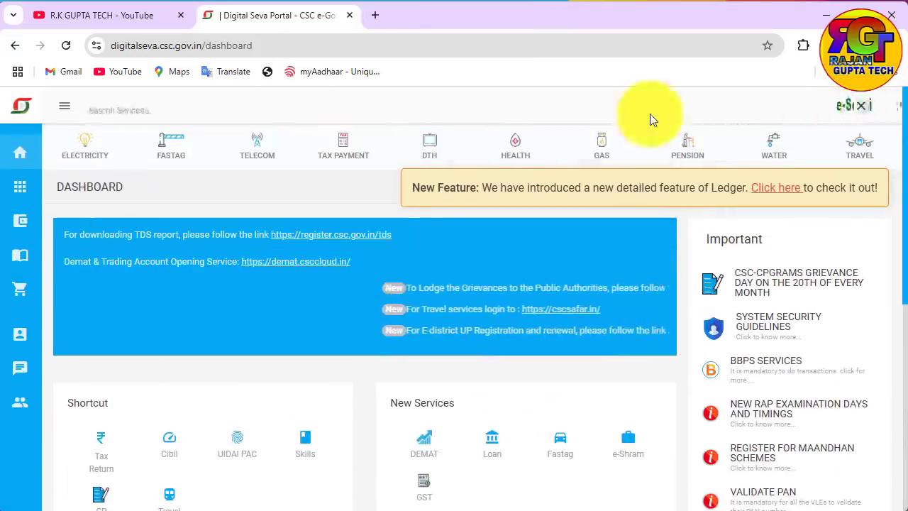
scroll(470, 283, "down", 3)
scroll(475, 301, "up", 3)
scroll(475, 301, "up", 1)
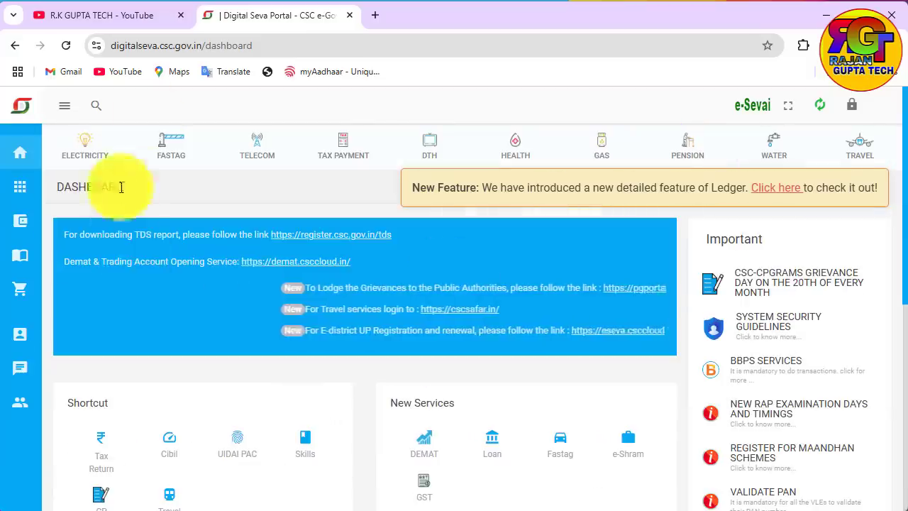
left_click(819, 110)
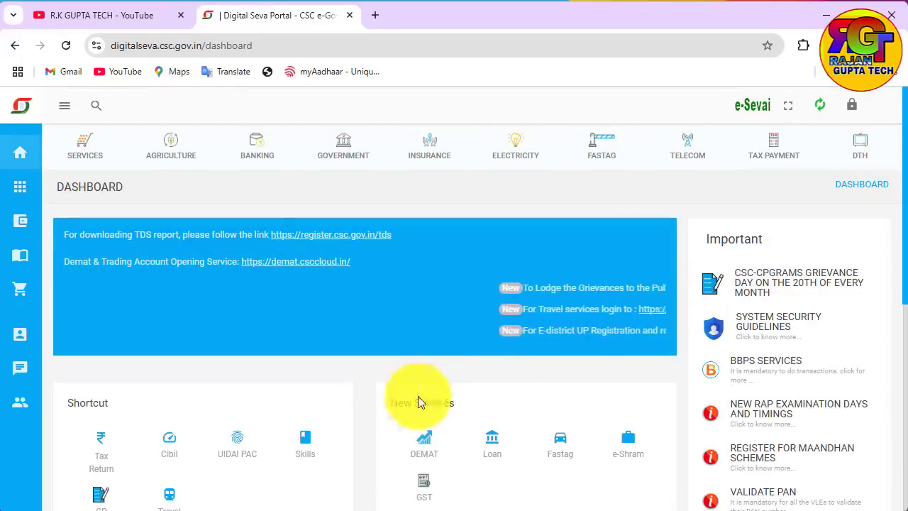
left_click(109, 16)
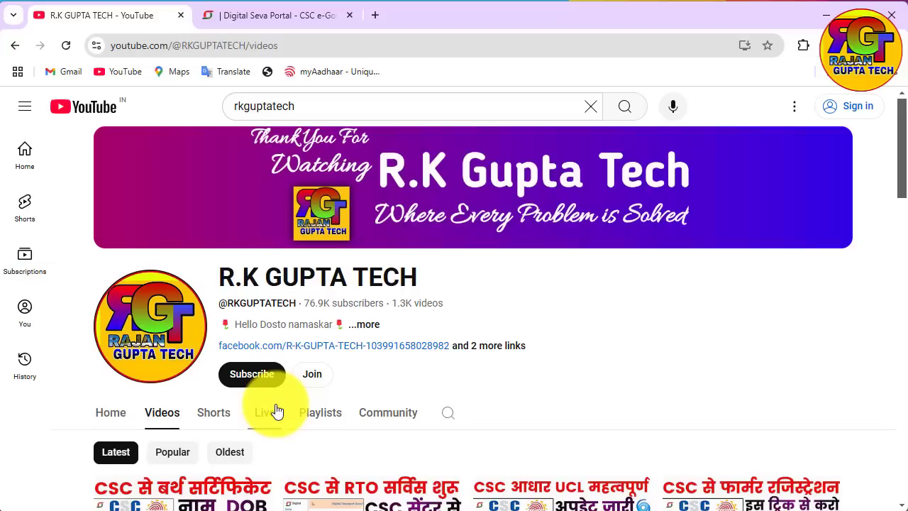
left_click(248, 17)
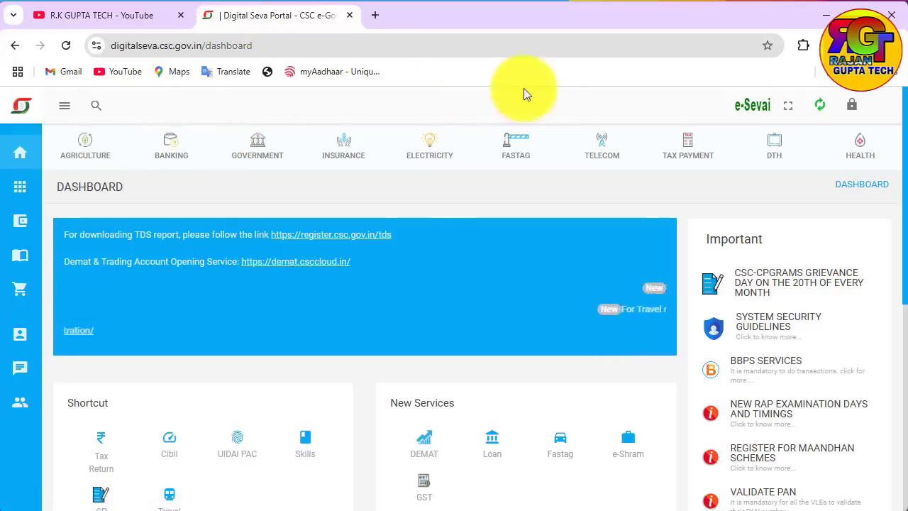
Open the Centralized Farmer Registration-UP service from a search for "farm" and log in to the Farmer Registry with CSC
left_click(97, 106)
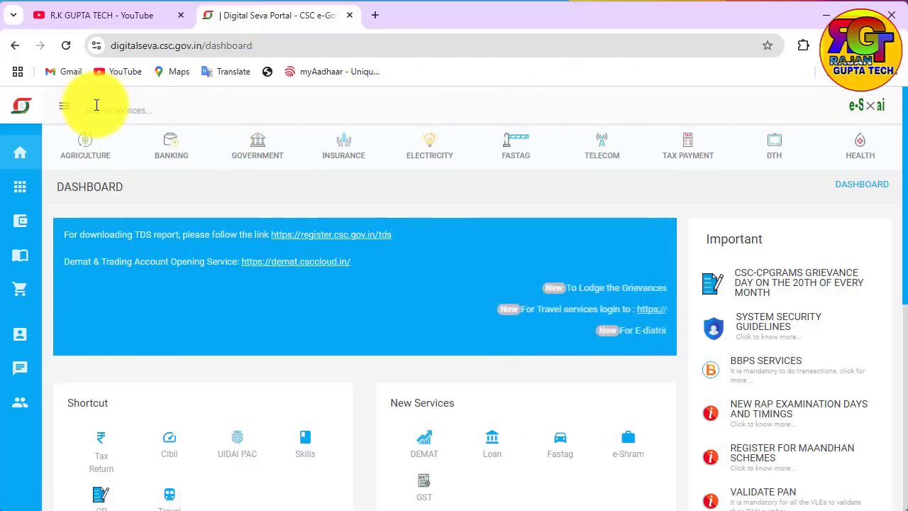
type("far")
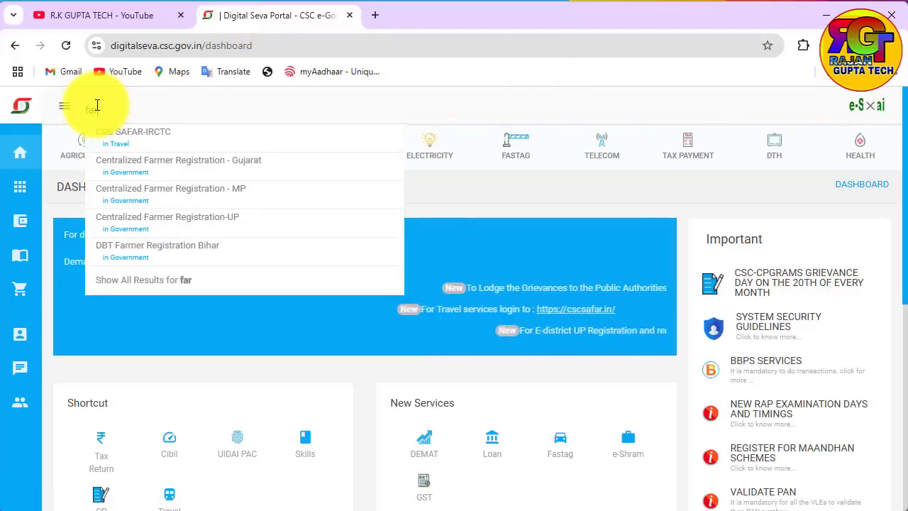
type("m")
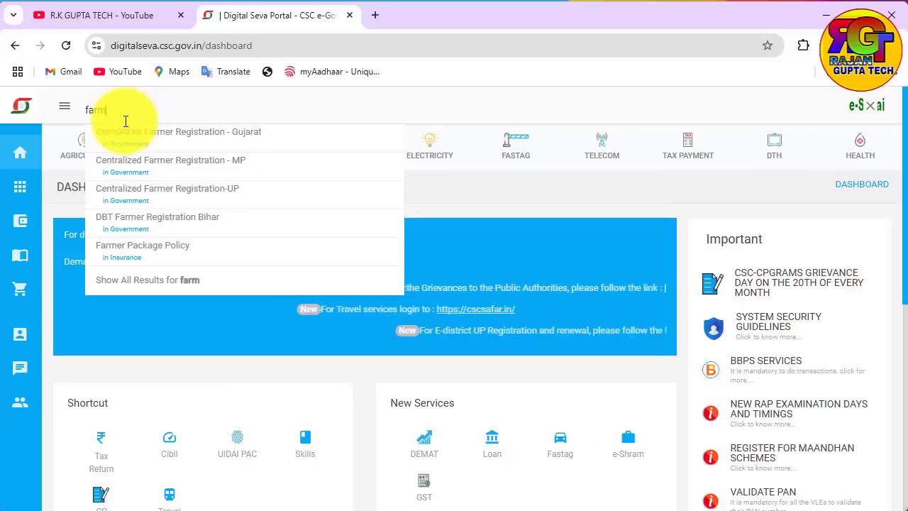
left_click(145, 201)
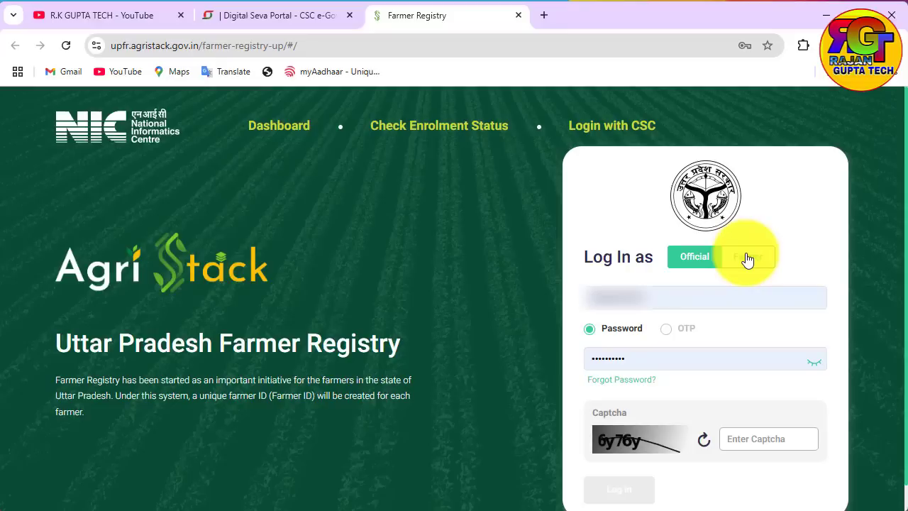
left_click(609, 128)
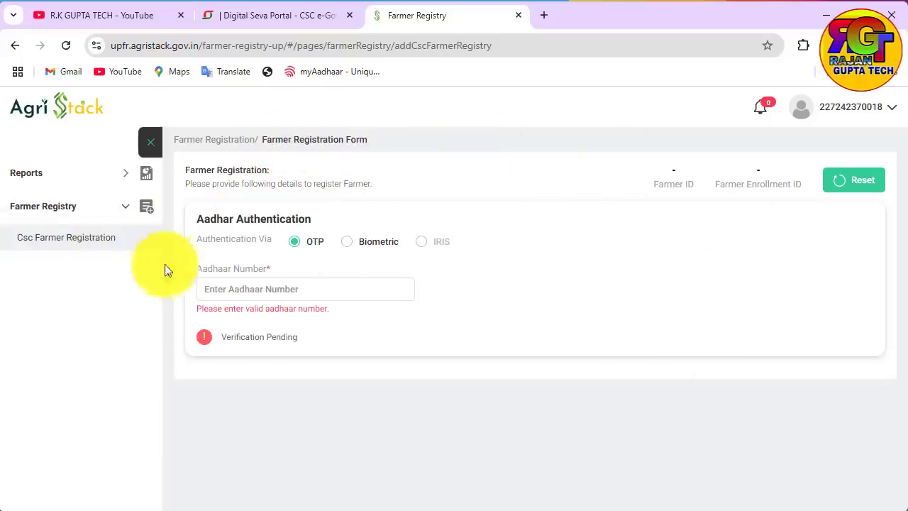
Verify the farmer's Aadhaar number with OTP authentication in the registration form, and highlight the associated Farmer Enrollment ID line
left_click(239, 288)
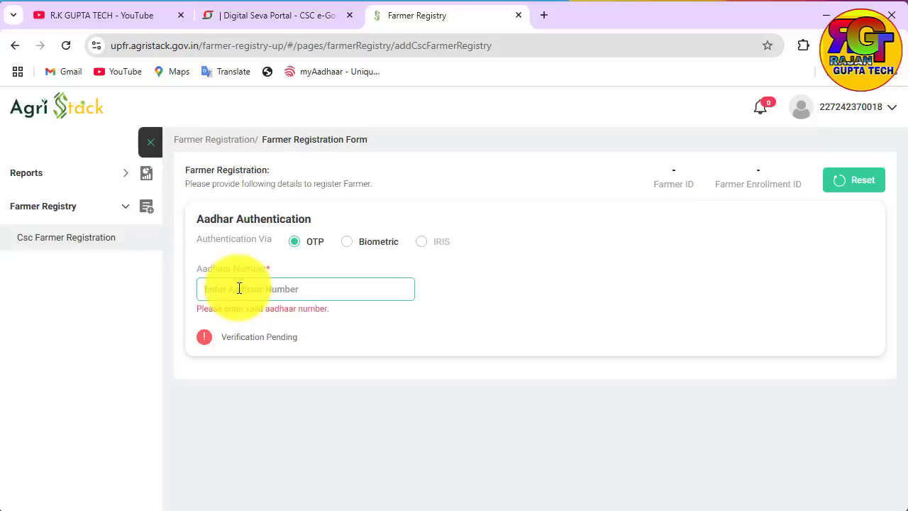
type("23")
key("BackSpace")
key("BackSpace")
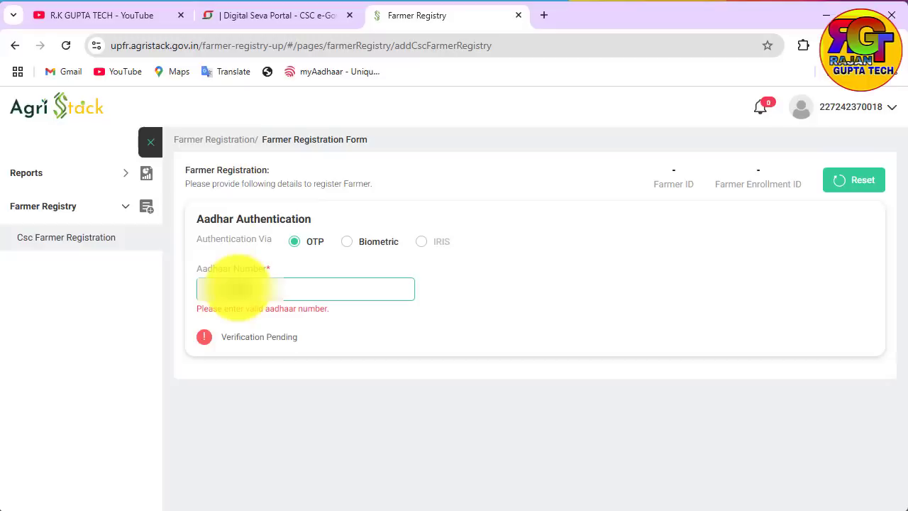
type("2")
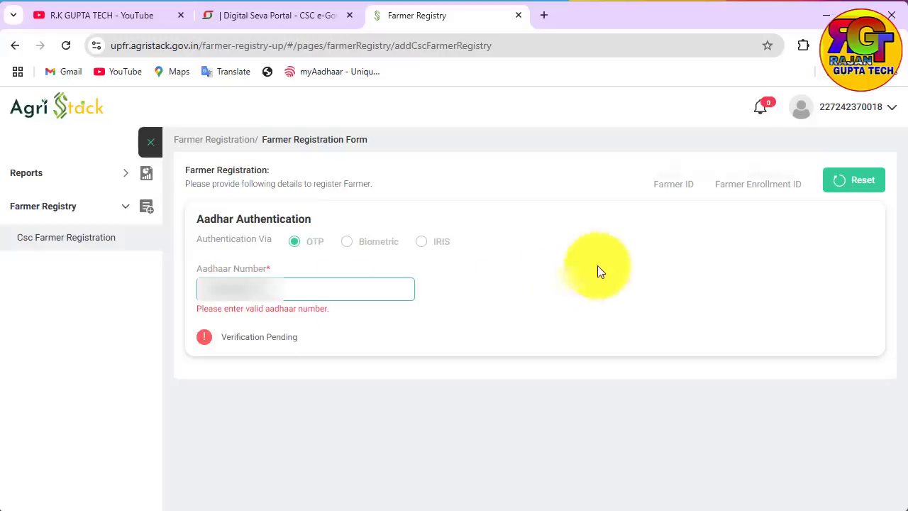
left_click(597, 266)
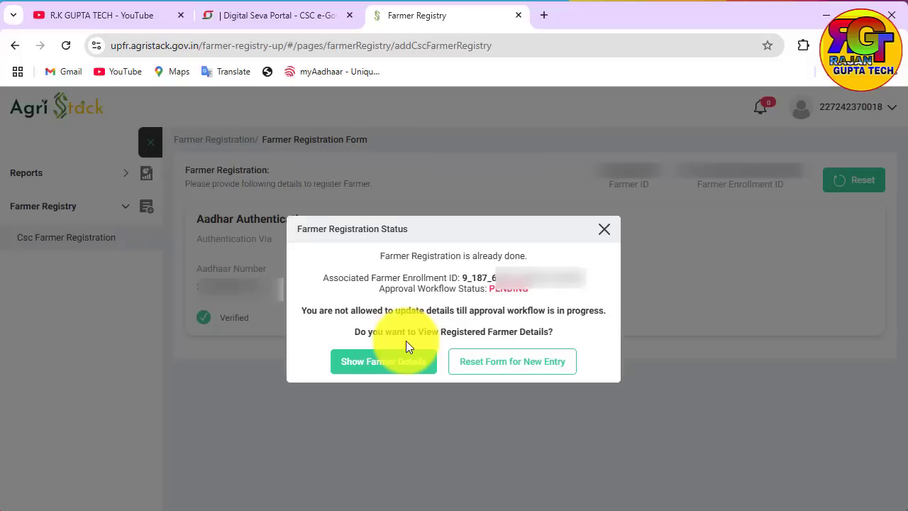
left_click_drag(324, 278, 583, 279)
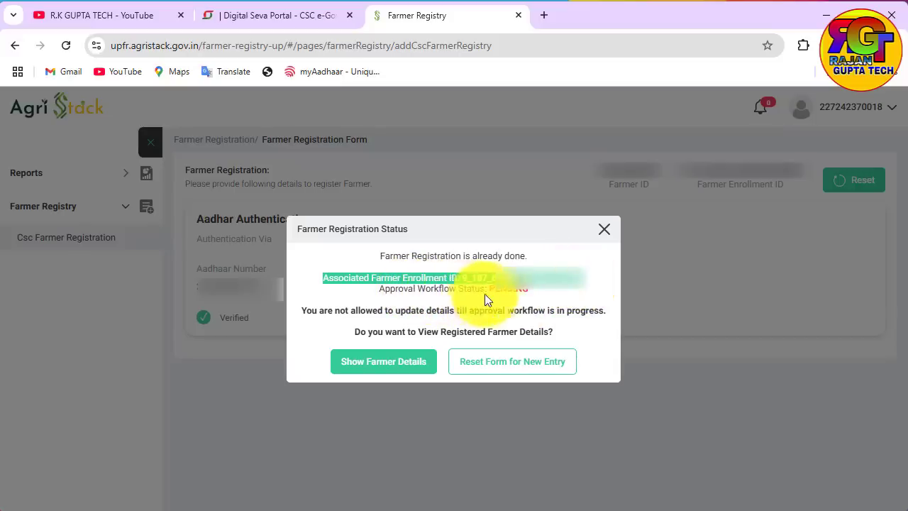
Highlight the Approval Workflow Status, open the registered farmer's details and review them through to the eSign and Operator Declaration sections
left_click_drag(528, 292, 466, 290)
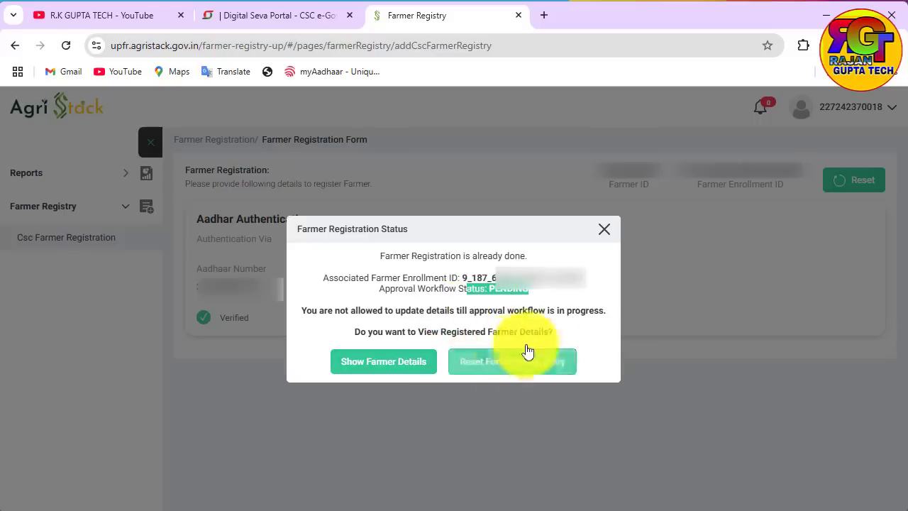
left_click(394, 373)
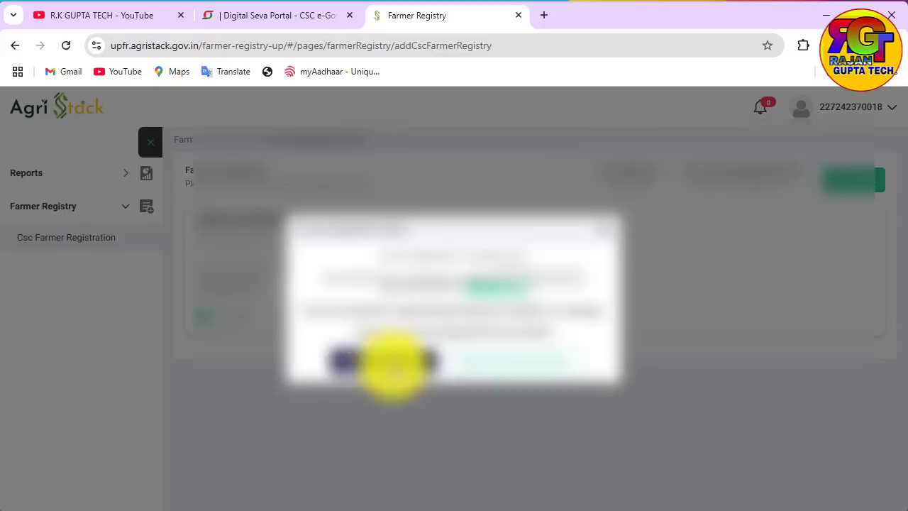
left_click(394, 363)
scroll(503, 364, "down", 1)
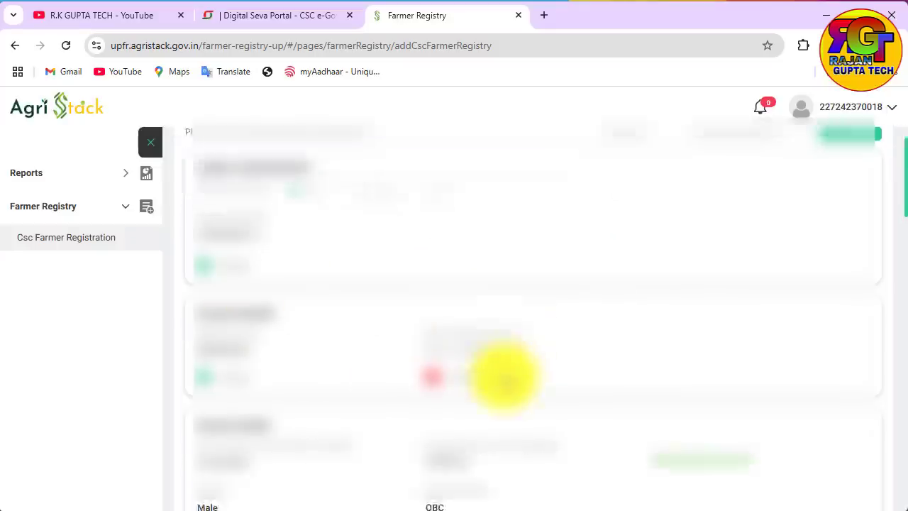
scroll(502, 376, "down", 10)
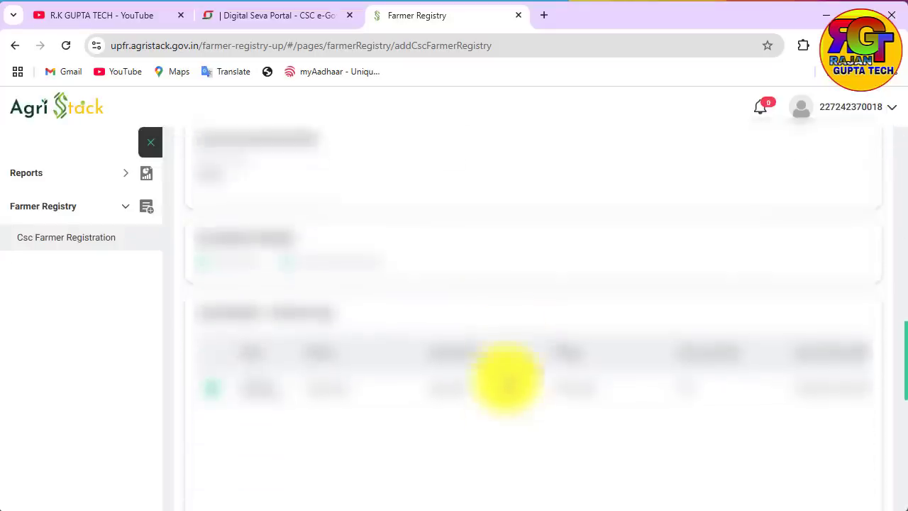
scroll(505, 379, "down", 8)
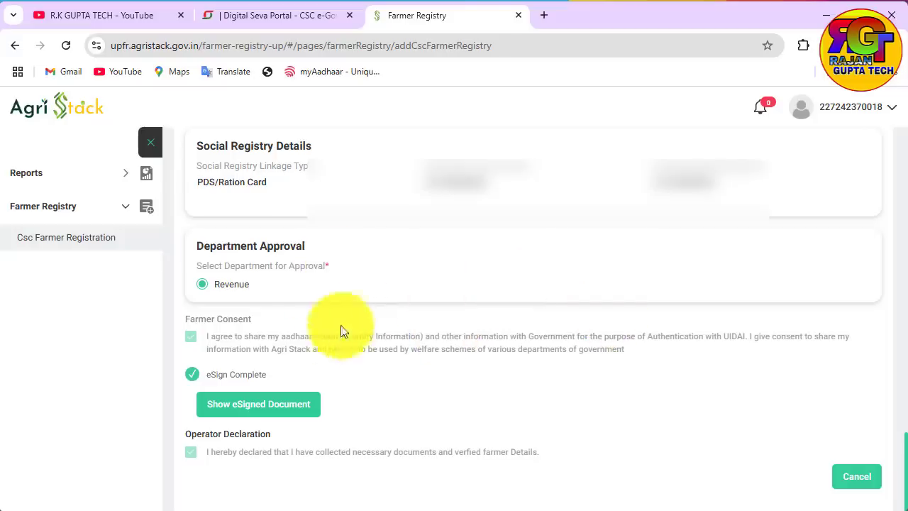
Start another Csc Farmer Registration and continue editing the farmer's partially filled draft form
left_click(140, 244)
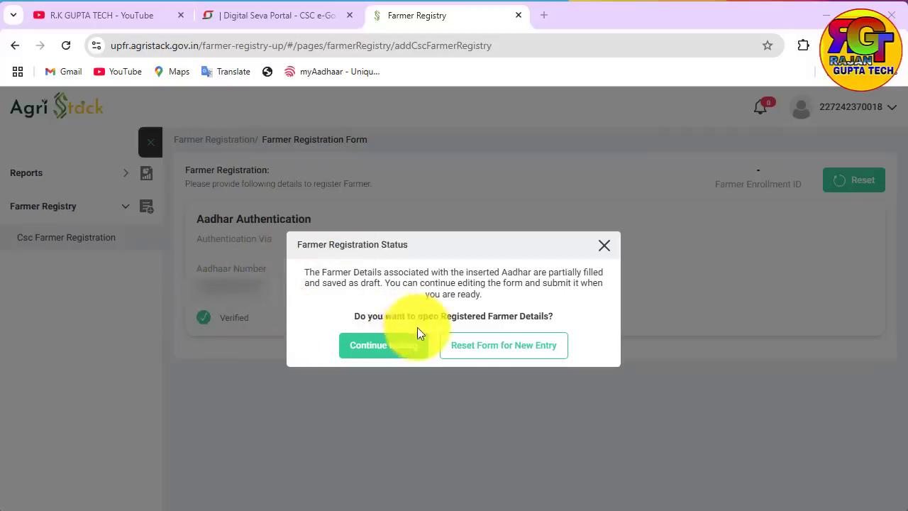
left_click(376, 345)
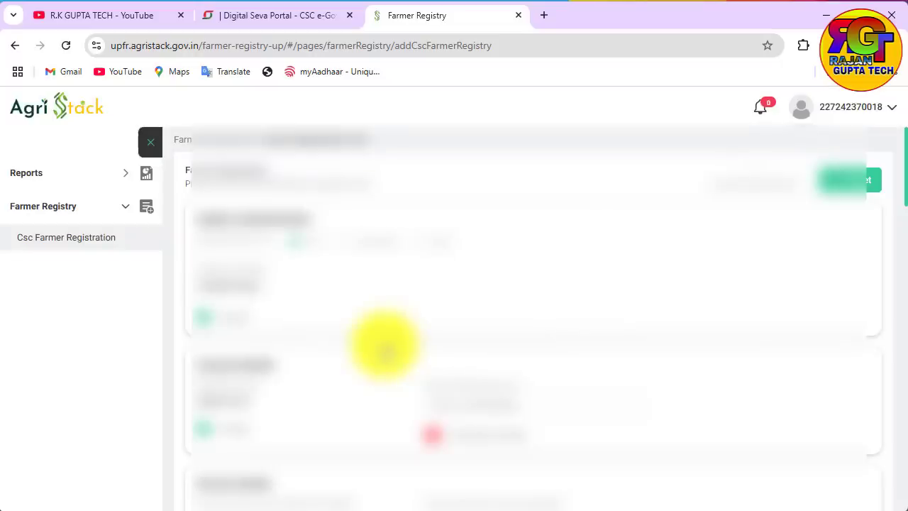
scroll(431, 359, "down", 8)
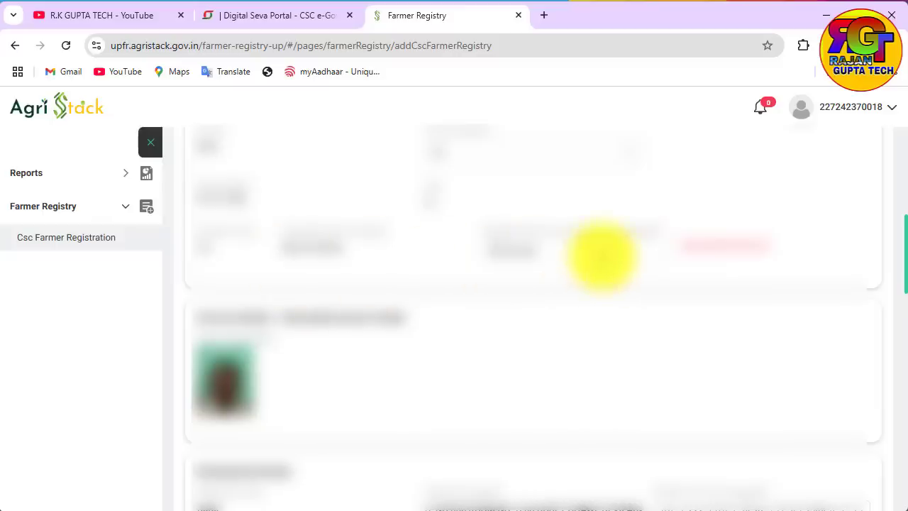
scroll(604, 348, "down", 5)
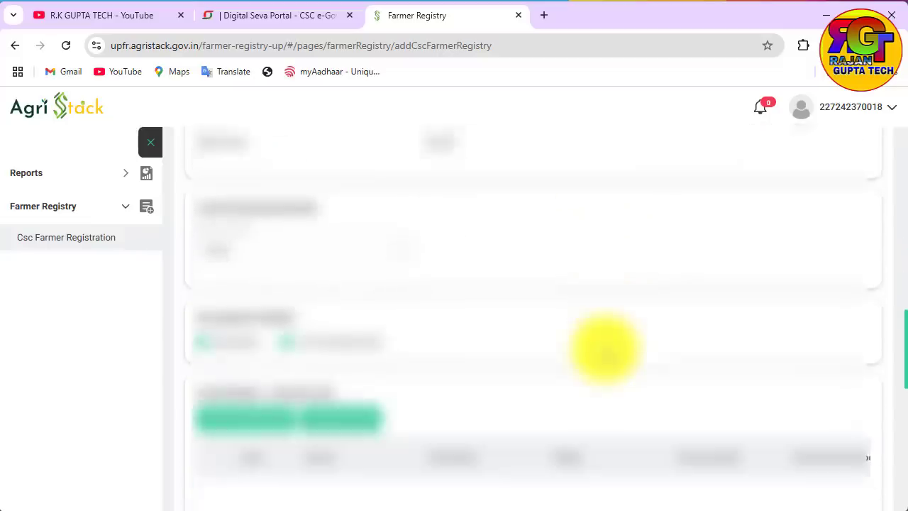
scroll(603, 348, "down", 10)
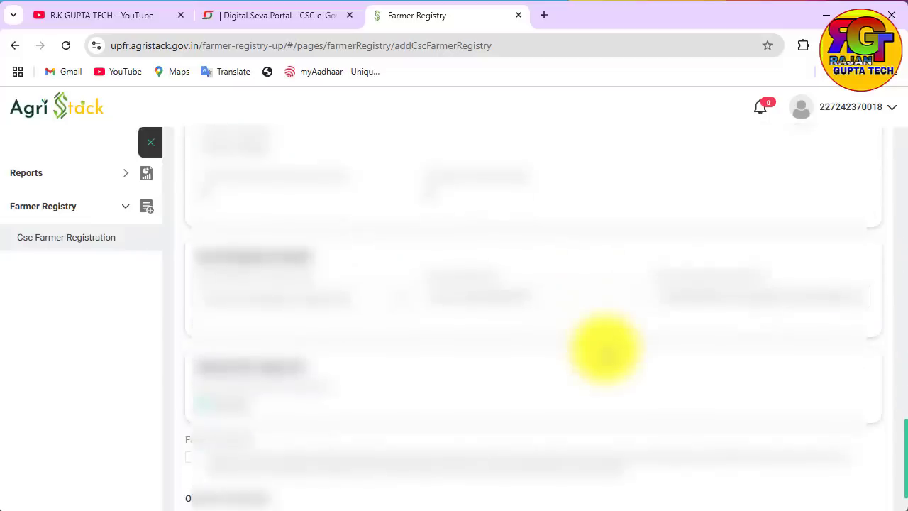
Accept the Farmer Consent and Operator Declaration in the draft and try to save the farmer registration
scroll(497, 330, "up", 3)
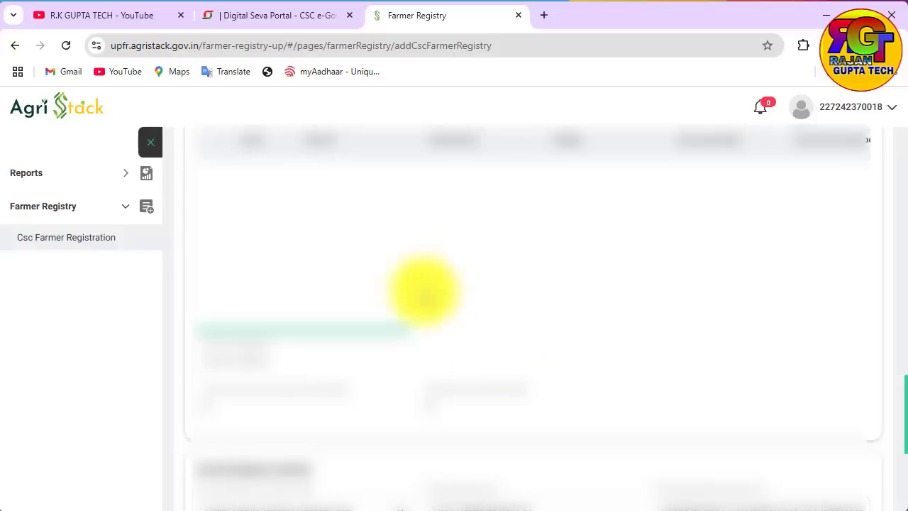
scroll(424, 290, "up", 2)
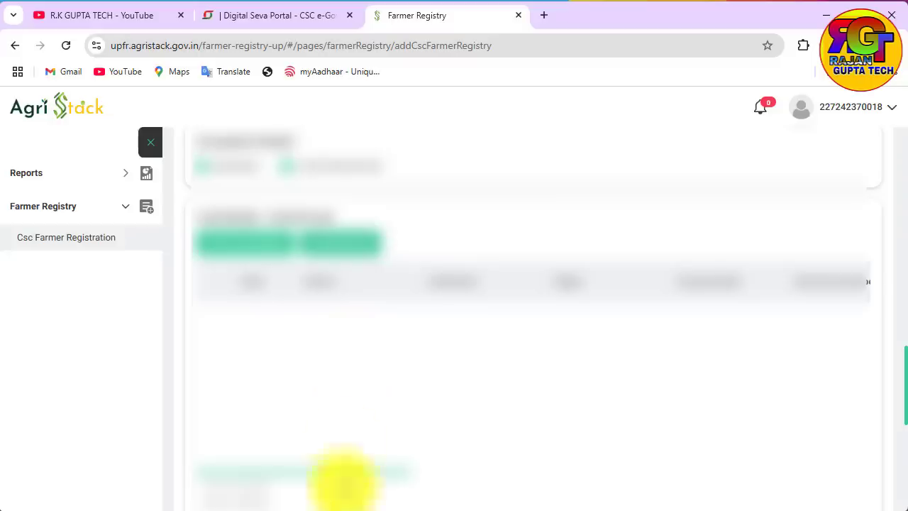
scroll(274, 505, "down", 5)
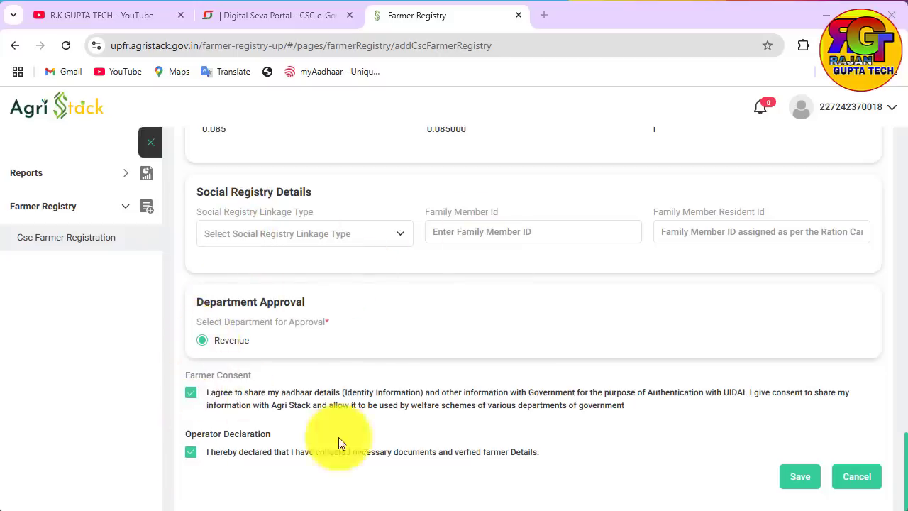
left_click(789, 479)
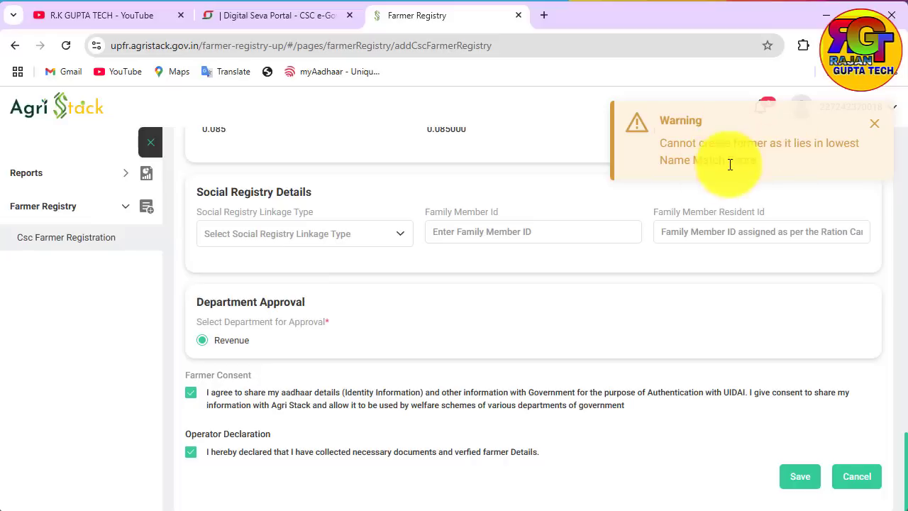
Switch to the R.K GUPTA TECH channel on YouTube and look through its latest farmer registry and CSC videos
left_click(123, 13)
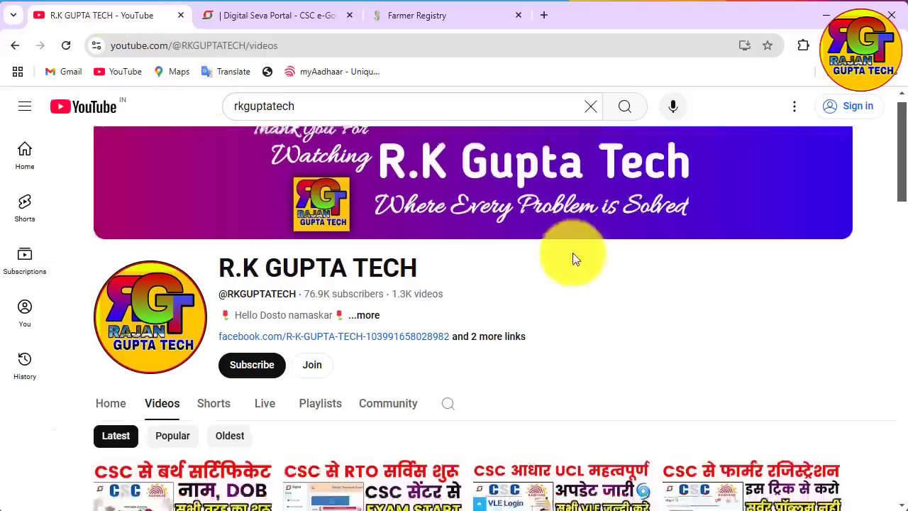
scroll(561, 257, "down", 4)
scroll(561, 266, "down", 4)
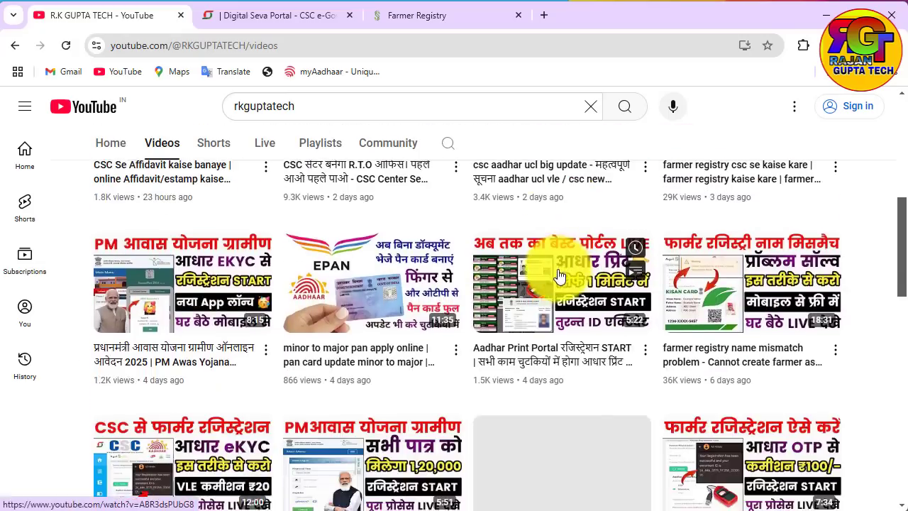
scroll(558, 296, "down", 4)
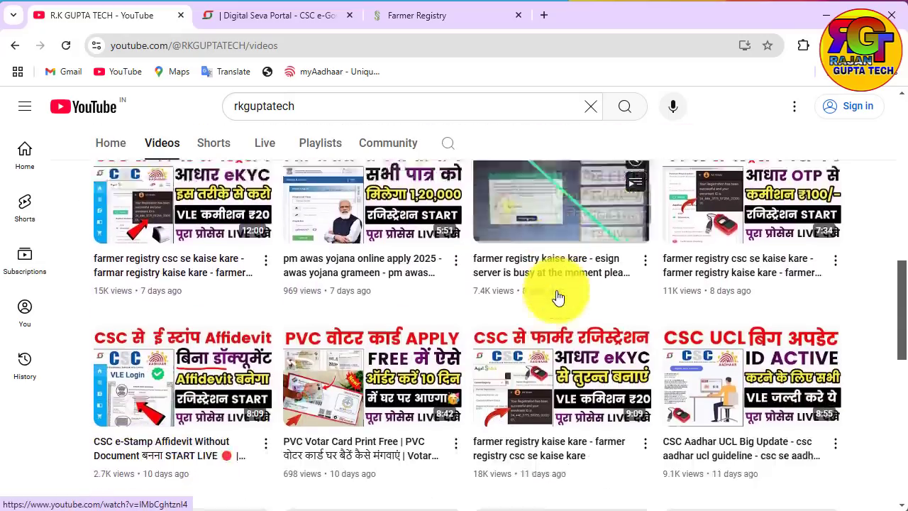
scroll(558, 296, "down", 3)
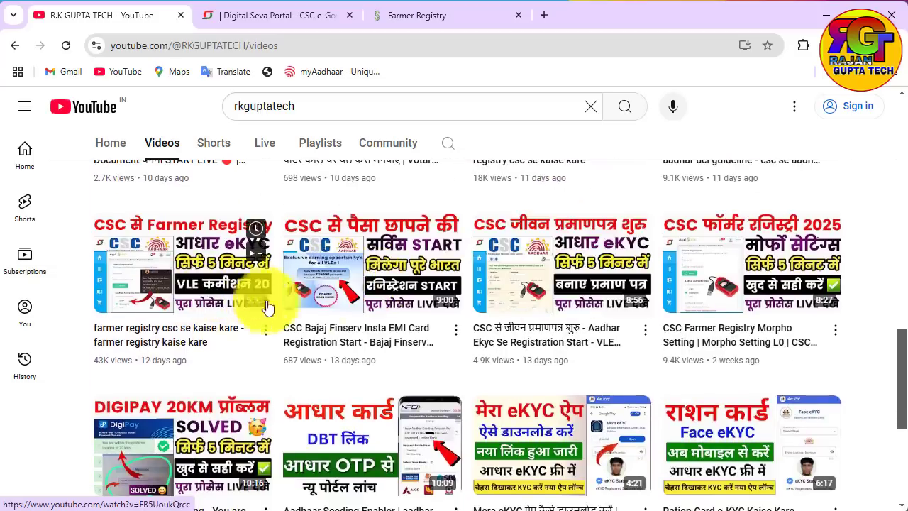
scroll(358, 319, "down", 1)
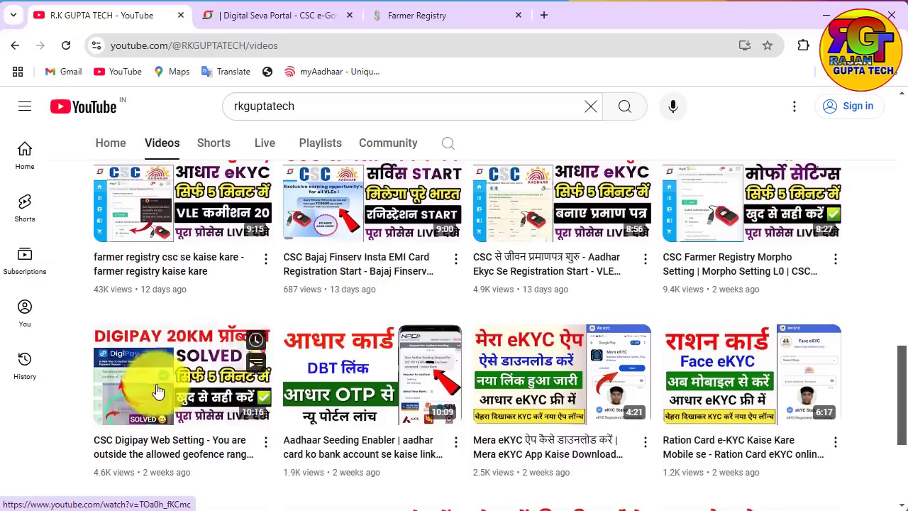
scroll(468, 379, "down", 2)
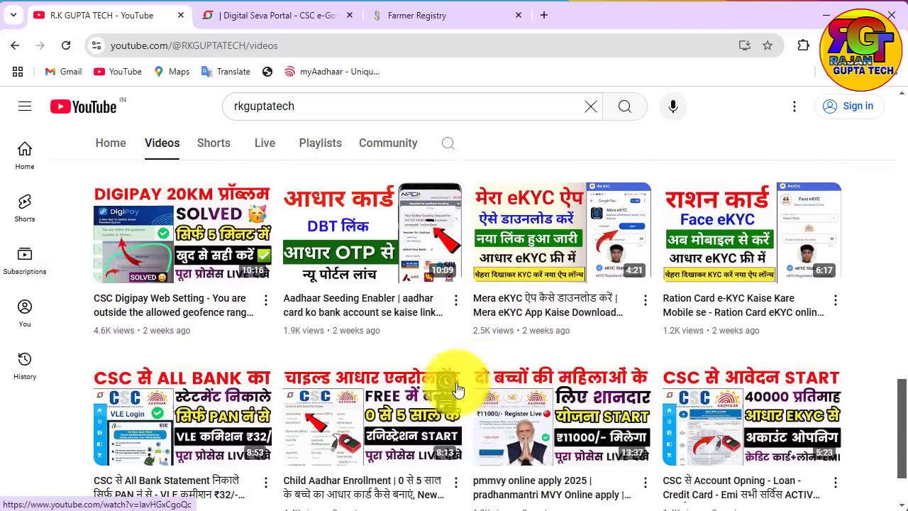
scroll(446, 385, "down", 1)
scroll(431, 372, "down", 3)
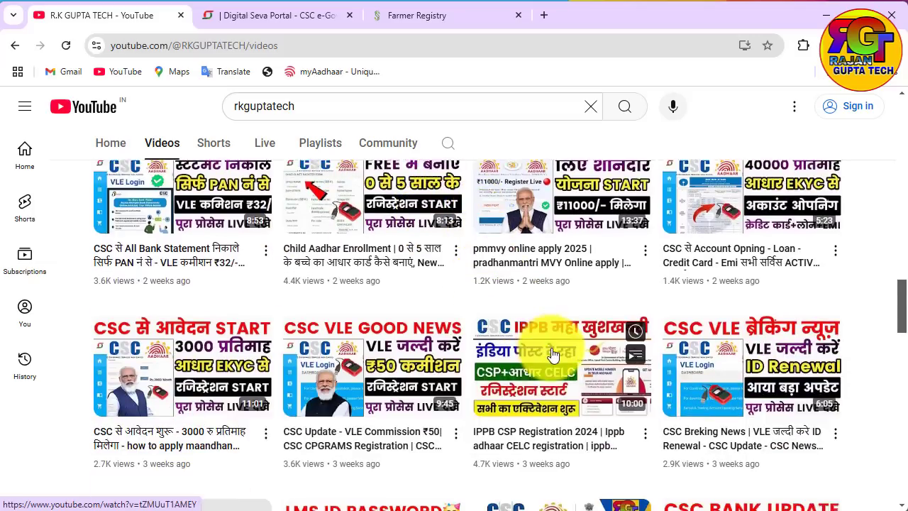
scroll(482, 309, "down", 2)
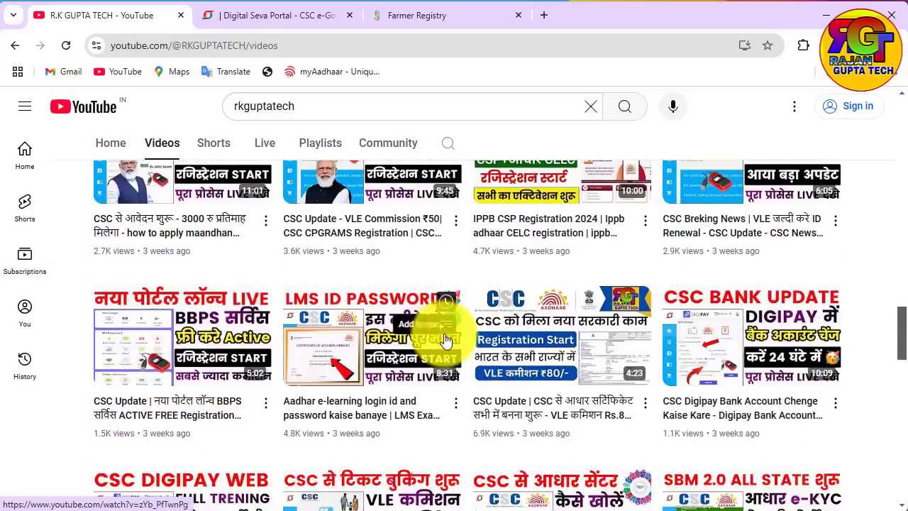
scroll(340, 363, "up", 2)
scroll(387, 365, "up", 2)
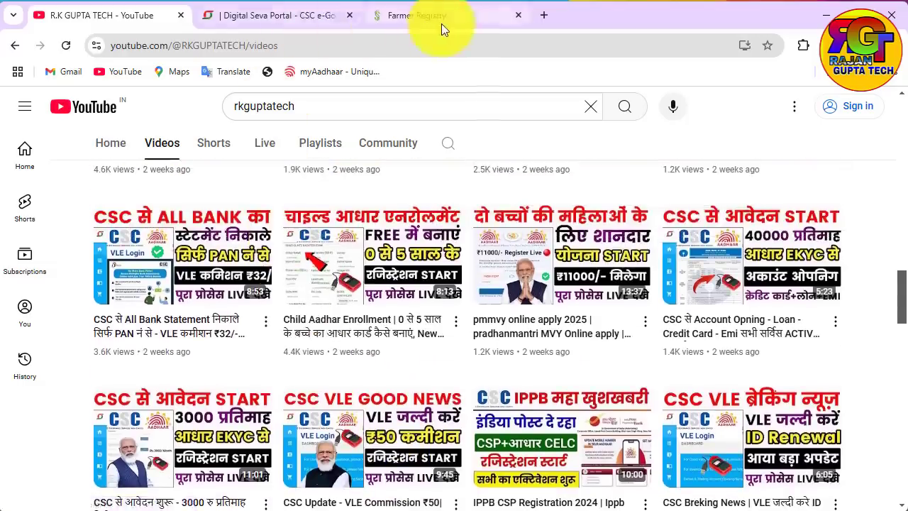
Return to Farmer Registry, accept the Farmer Consent and Operator Declaration for the Family DB registration, and save the form
left_click(441, 23)
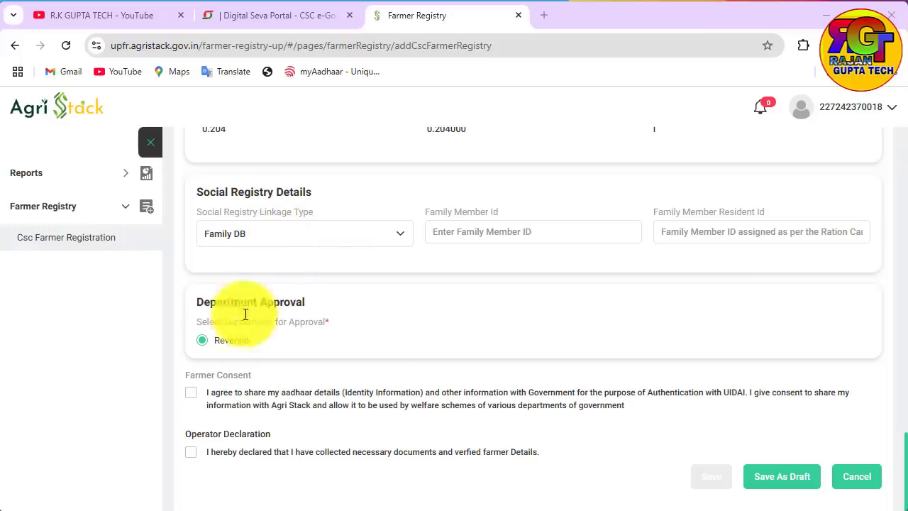
left_click(190, 391)
left_click(191, 451)
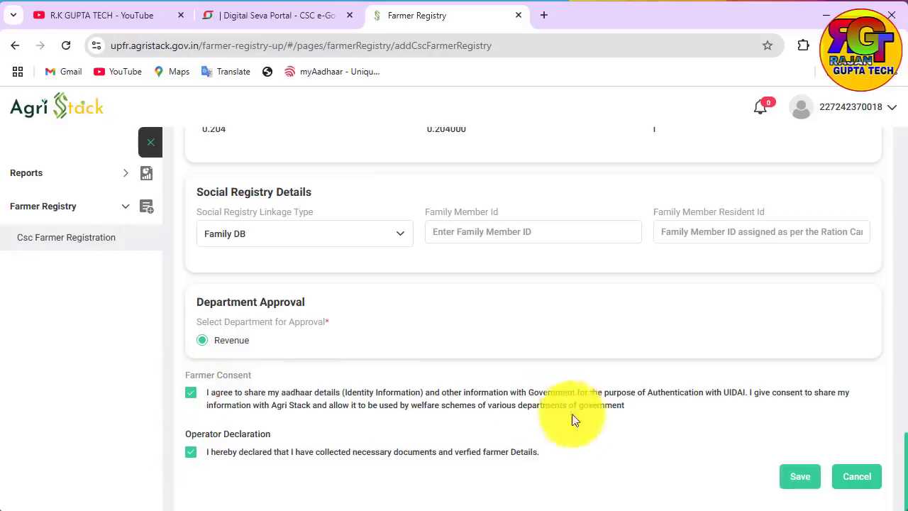
left_click(797, 476)
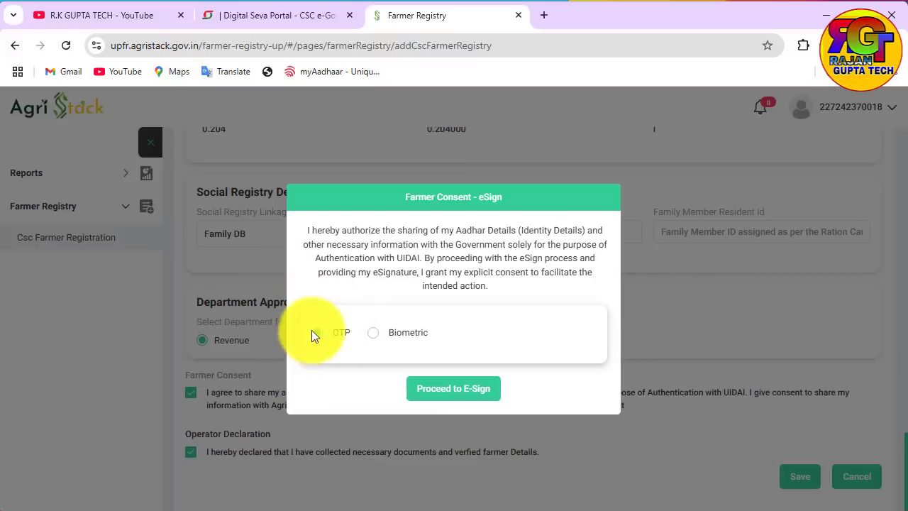
Try repeatedly to proceed to E-Sign for the farmer's consent with the OTP option
left_click(448, 405)
left_click(446, 401)
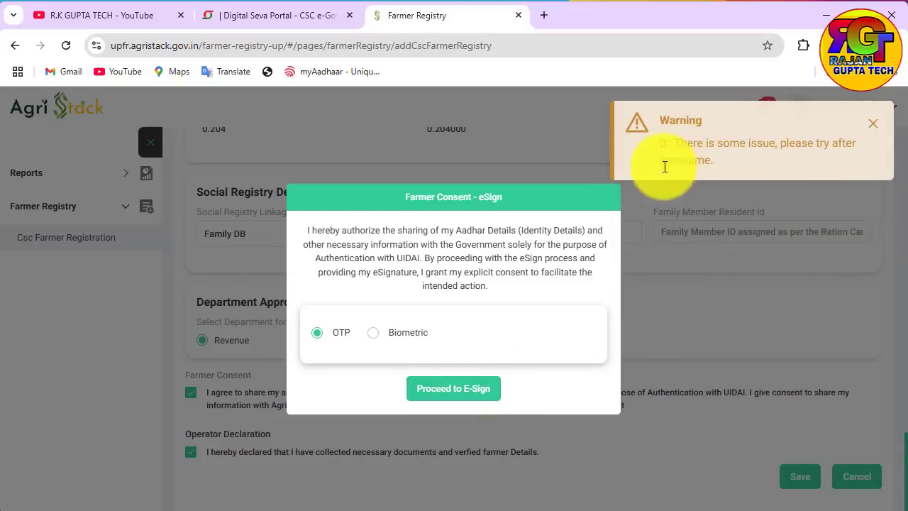
left_click(434, 401)
left_click(434, 401)
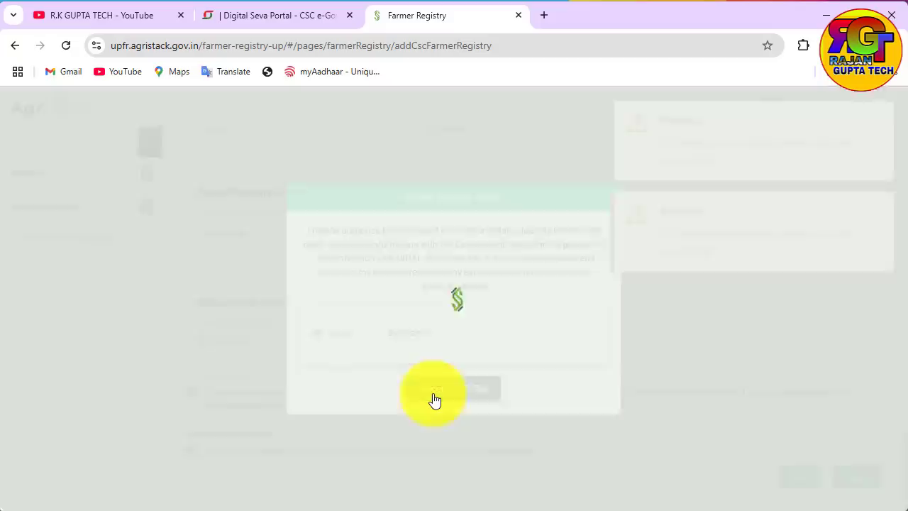
left_click(434, 400)
left_click(434, 401)
left_click(434, 401)
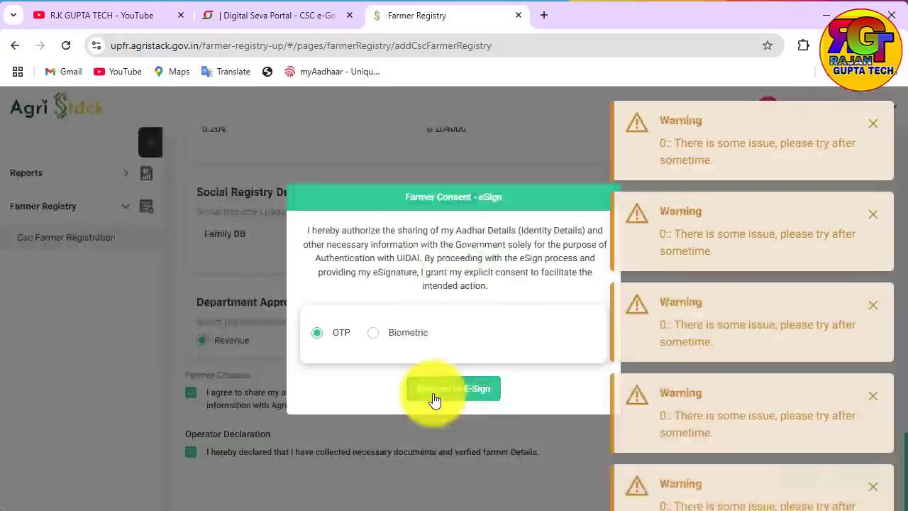
left_click(434, 400)
left_click(434, 400)
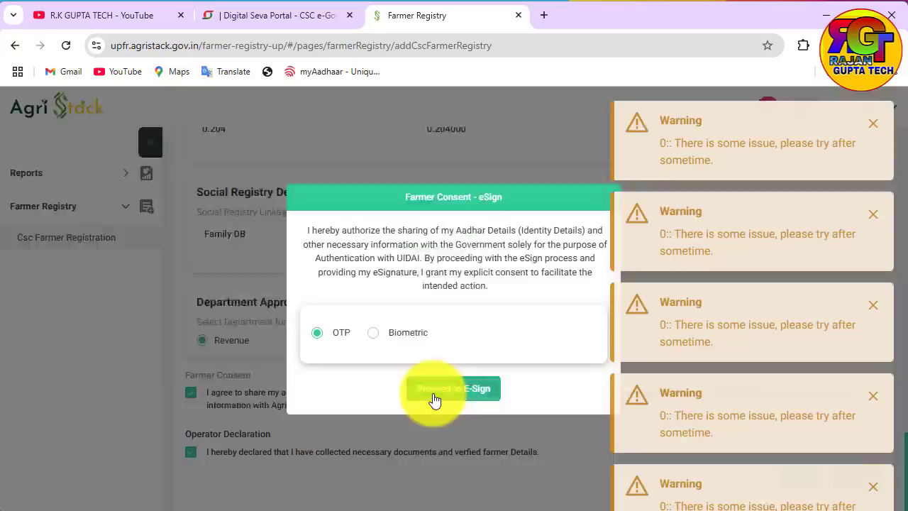
left_click(434, 401)
left_click(433, 395)
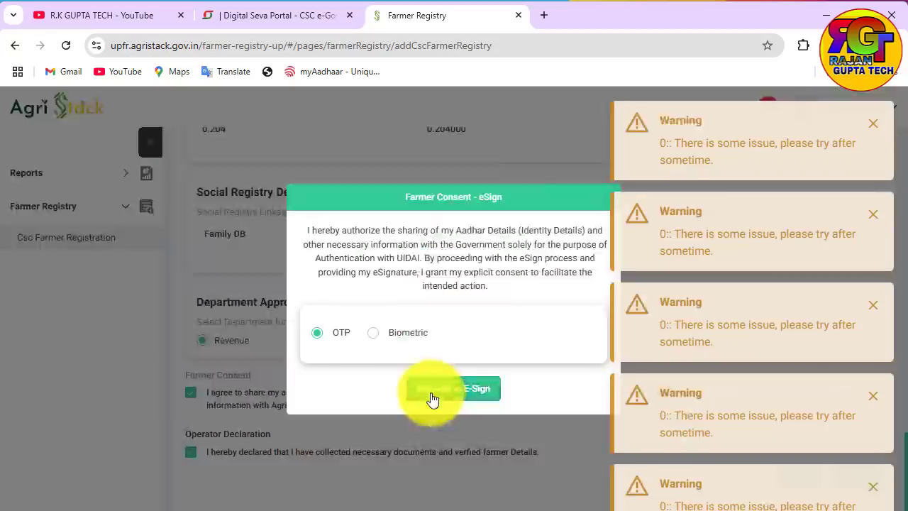
left_click(430, 392)
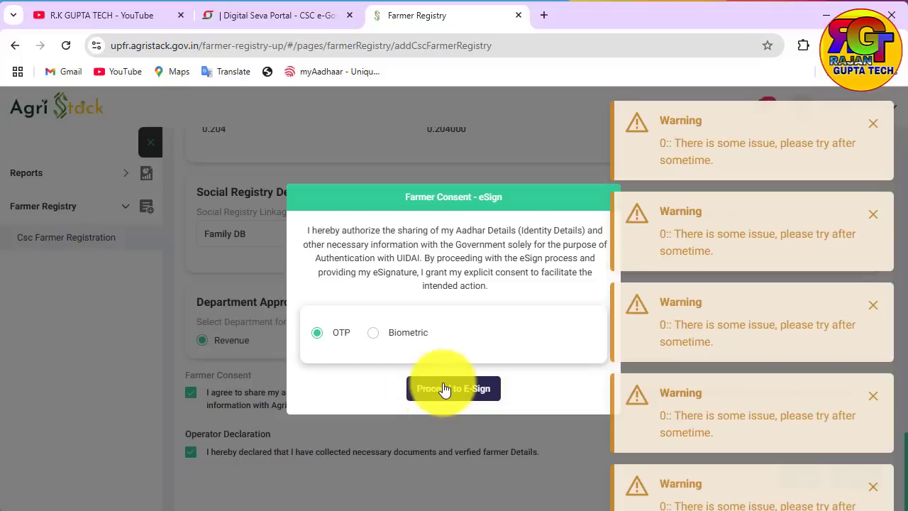
left_click(444, 390)
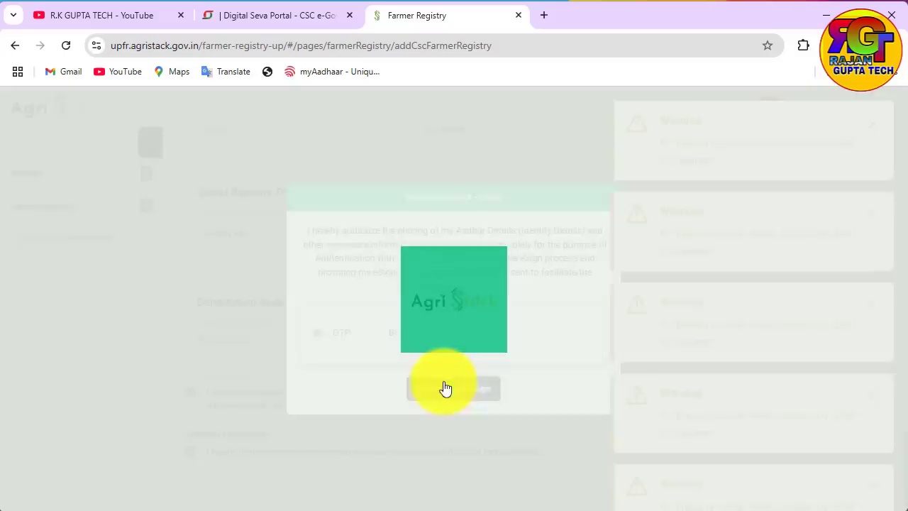
left_click(456, 390)
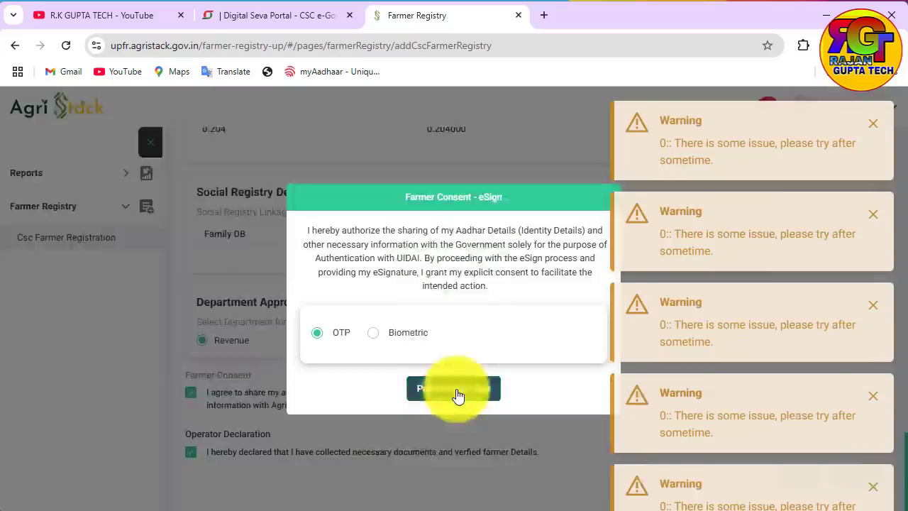
left_click(456, 390)
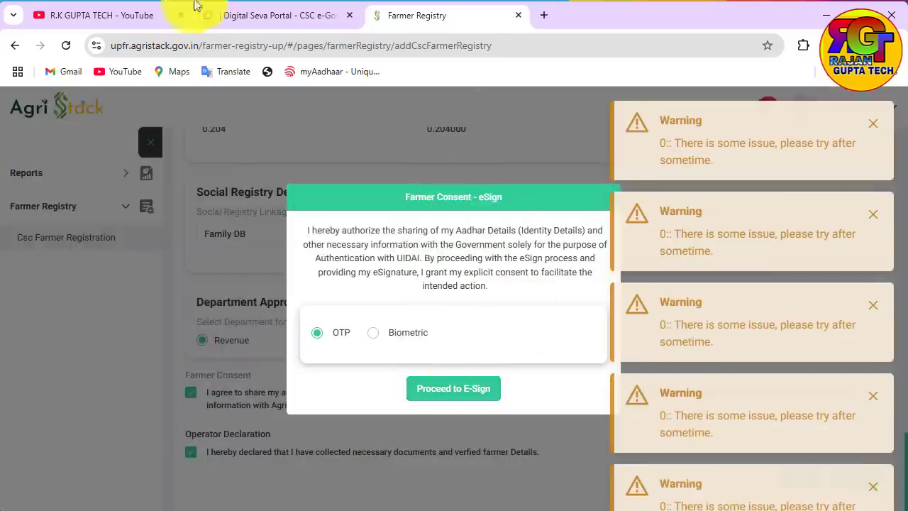
Submit the Farmer Consent eSign request again several times, keeping OTP as the authentication method
mouse_move(304, 18)
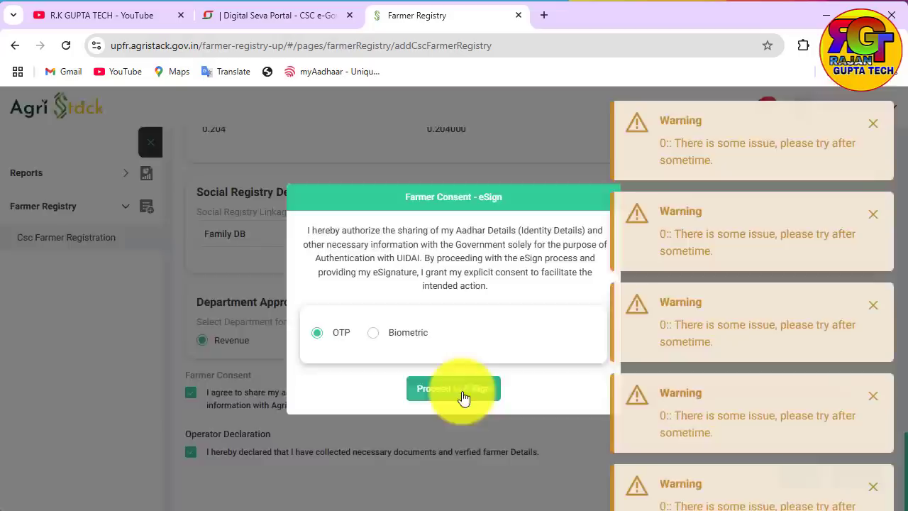
left_click(462, 390)
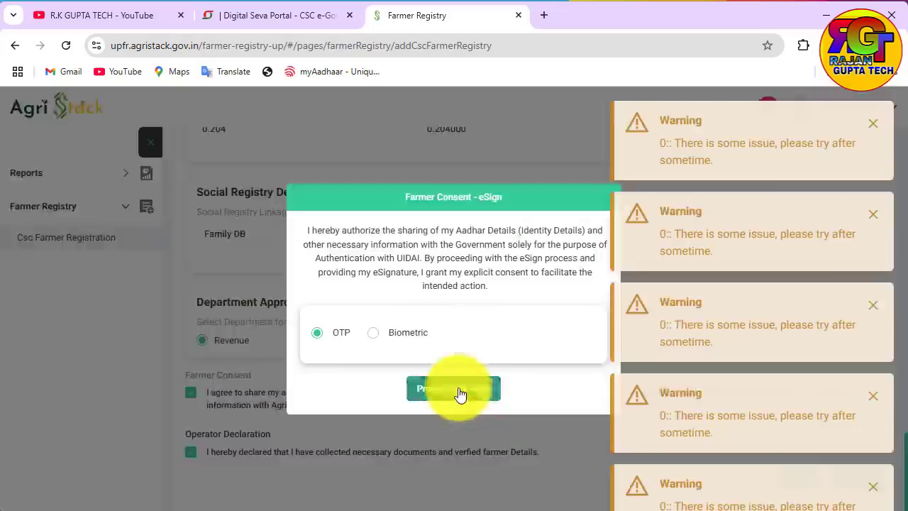
left_click(458, 390)
left_click(455, 390)
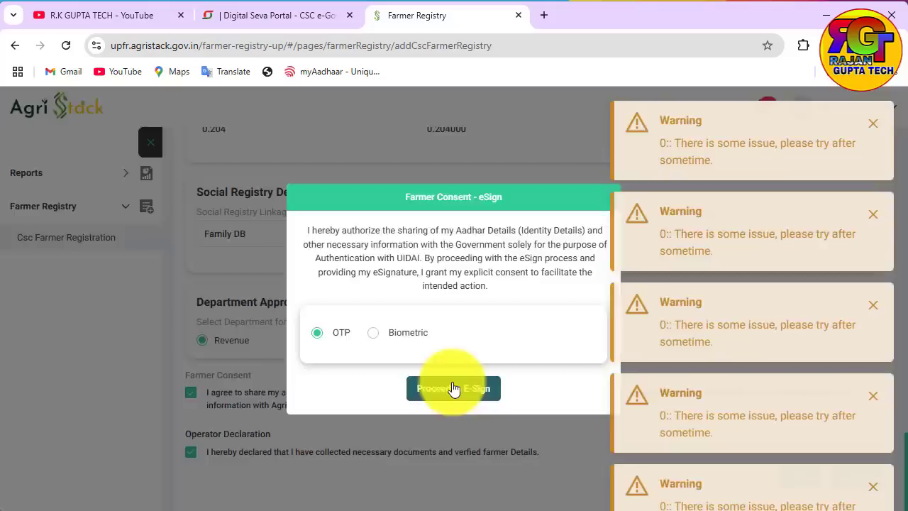
left_click(454, 389)
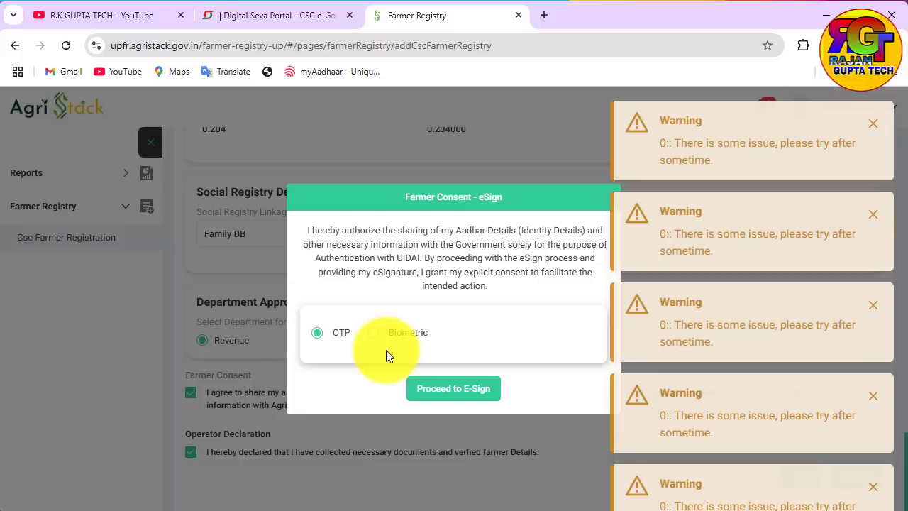
Switch to the Digital Seva Portal page, return to Farmer Registry, and try once more to proceed to E-Sign with OTP
mouse_move(249, 17)
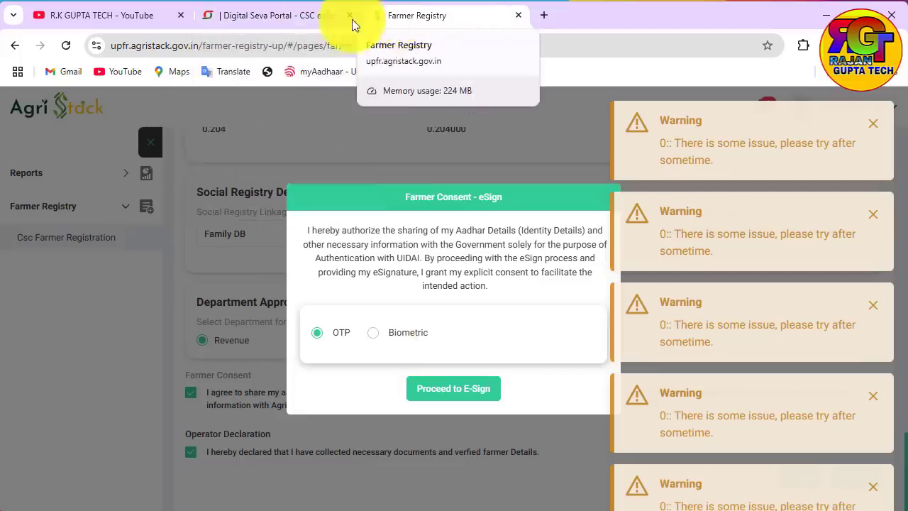
left_click(263, 21)
left_click(396, 14)
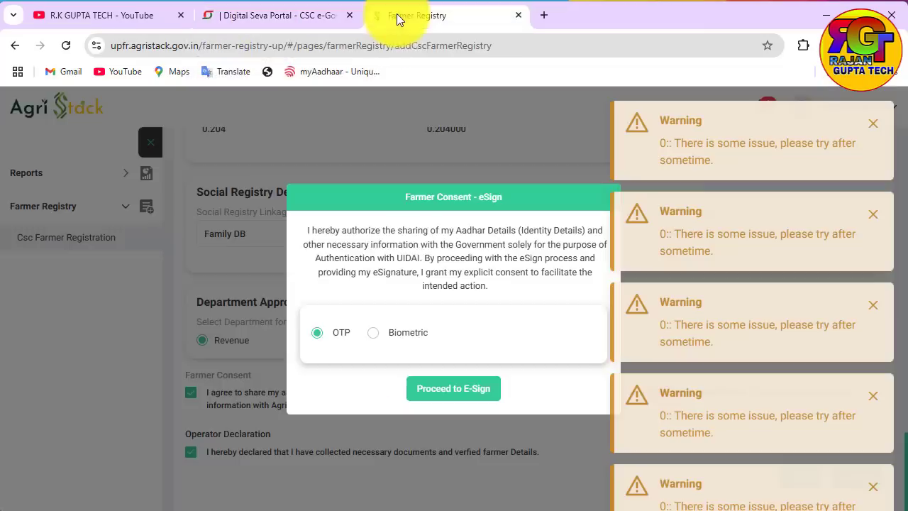
left_click(437, 390)
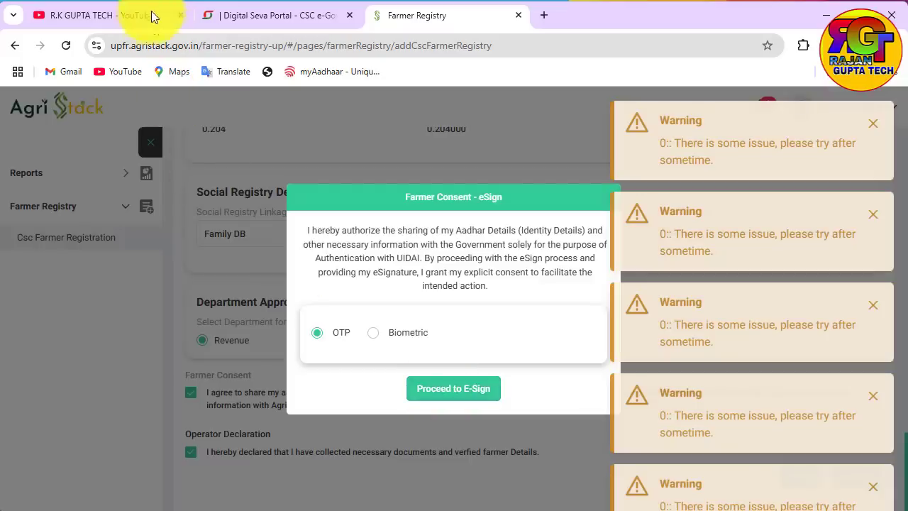